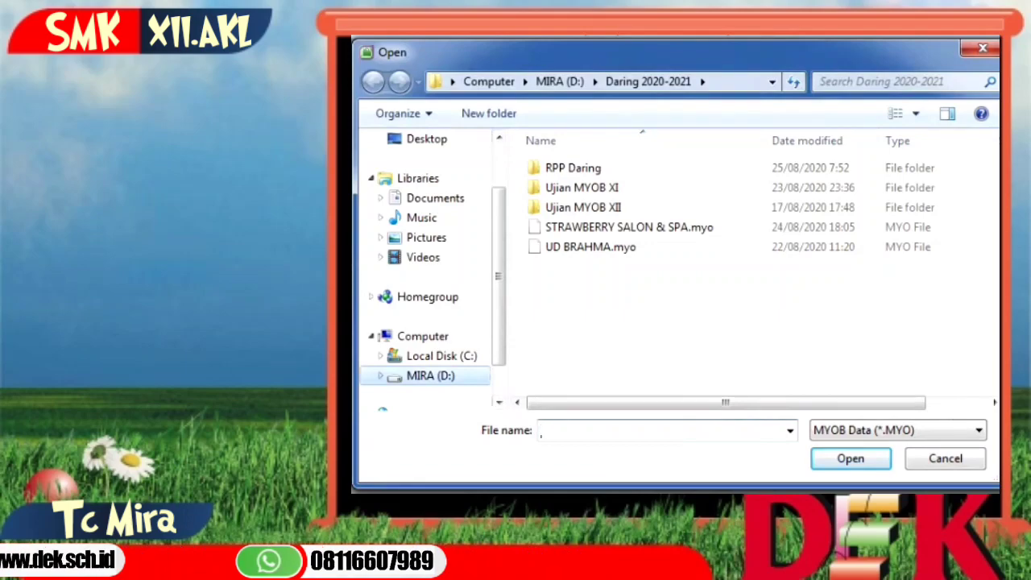
- Open the PT PERCETAKAN BERJAYA company file from drive D: and sign on as Administrator
key(alt+Up)
scroll(755, 274, down, 8)
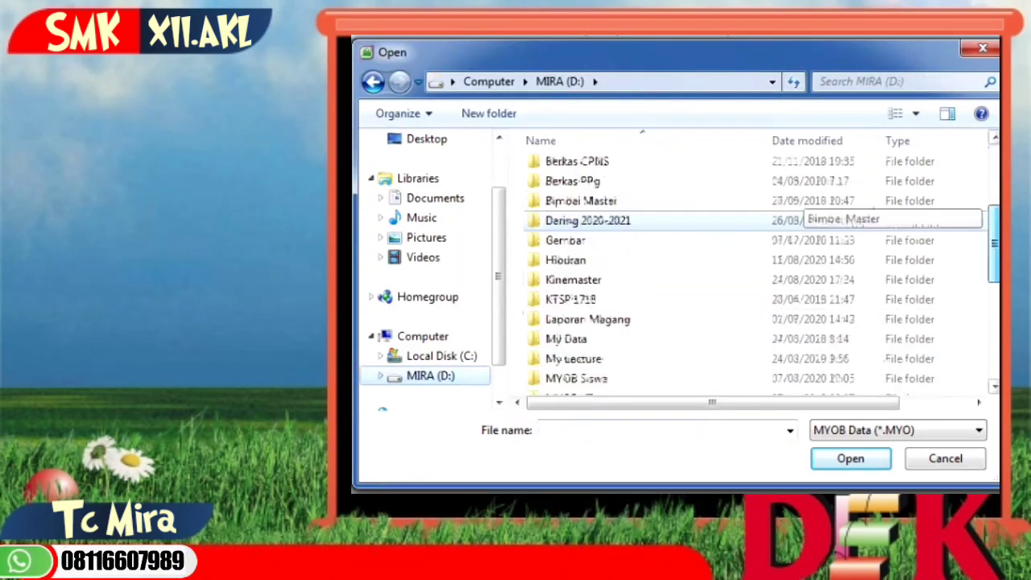
click(624, 385)
key(Return)
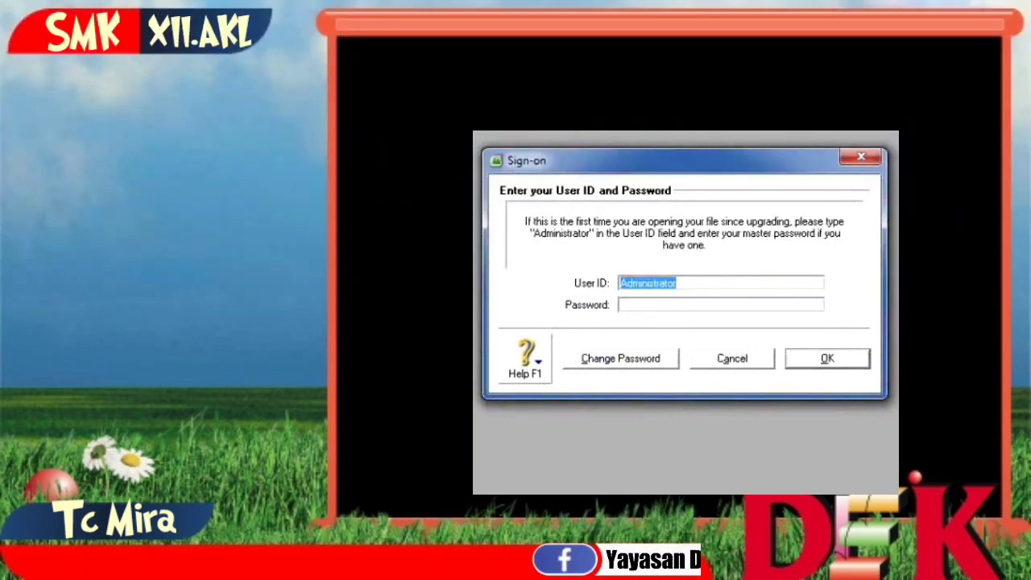
key(Return)
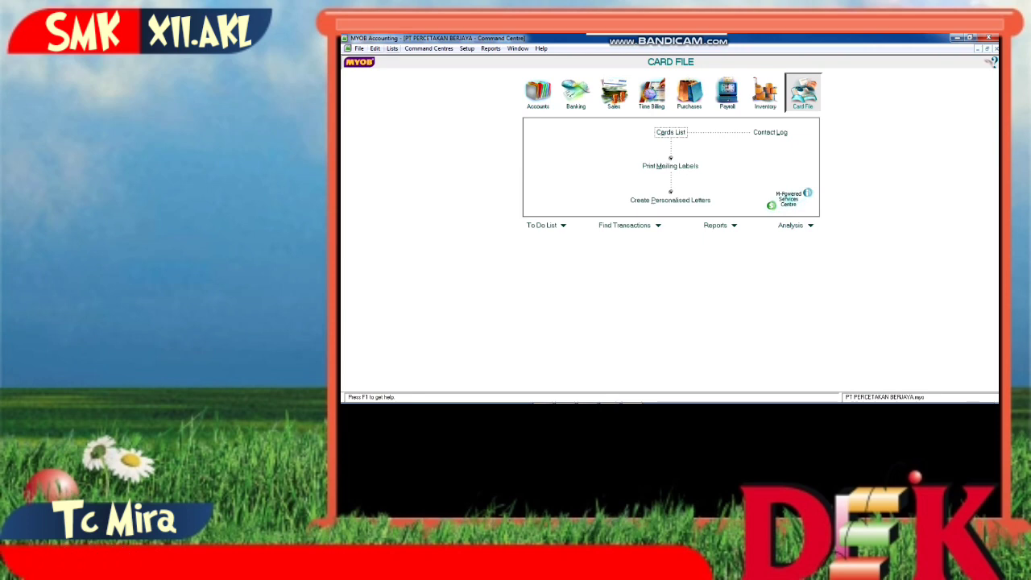
- Change the GST tax code to PPN with the description "PAJAK PETAMBAHAN NILAI"
click(393, 48)
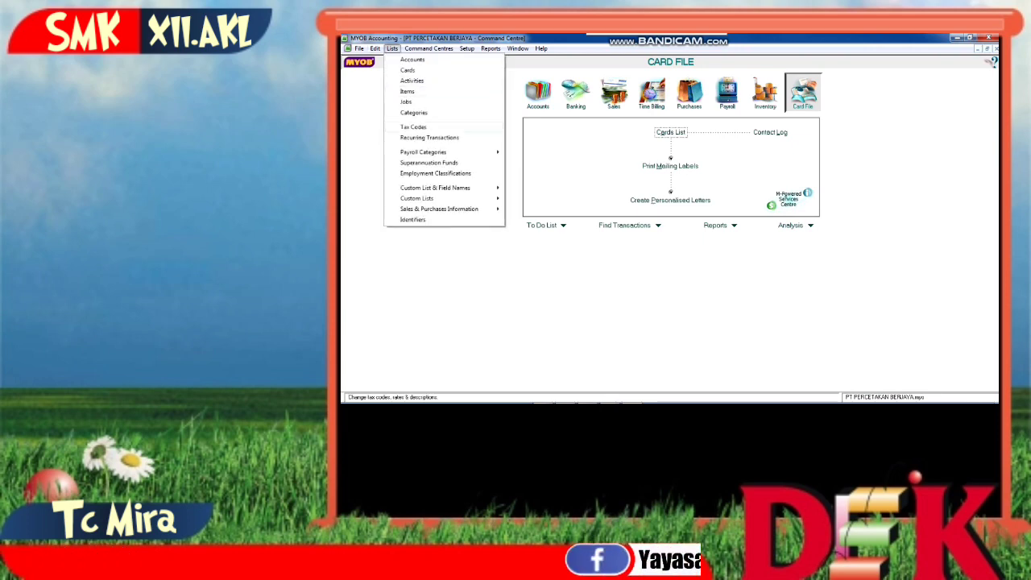
click(413, 126)
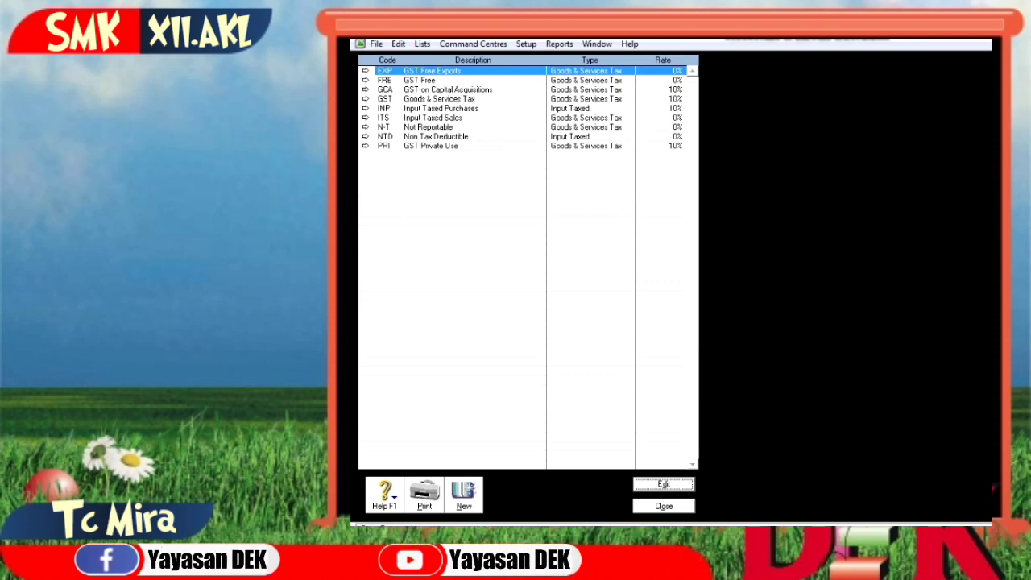
click(365, 98)
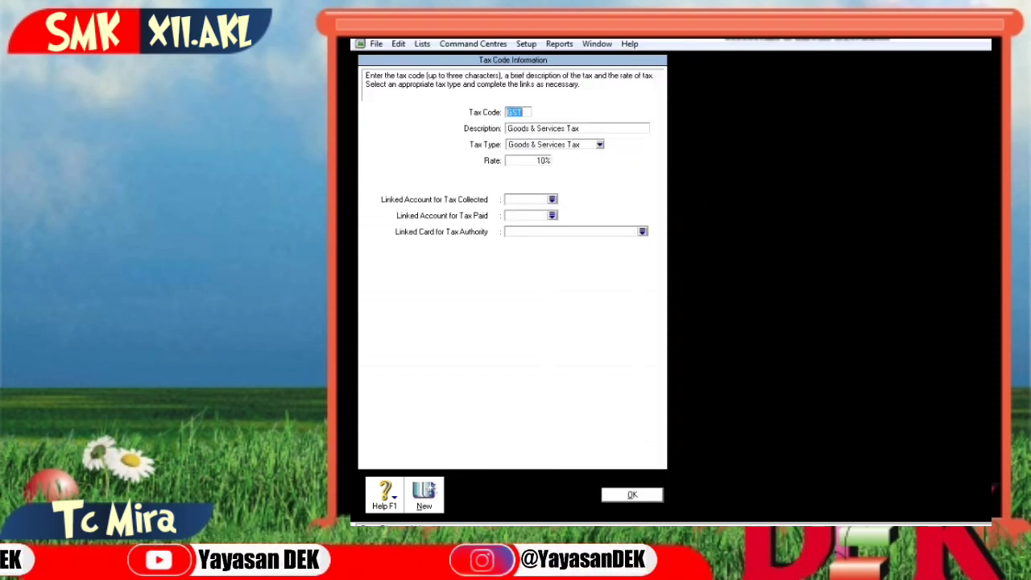
text(PPN)
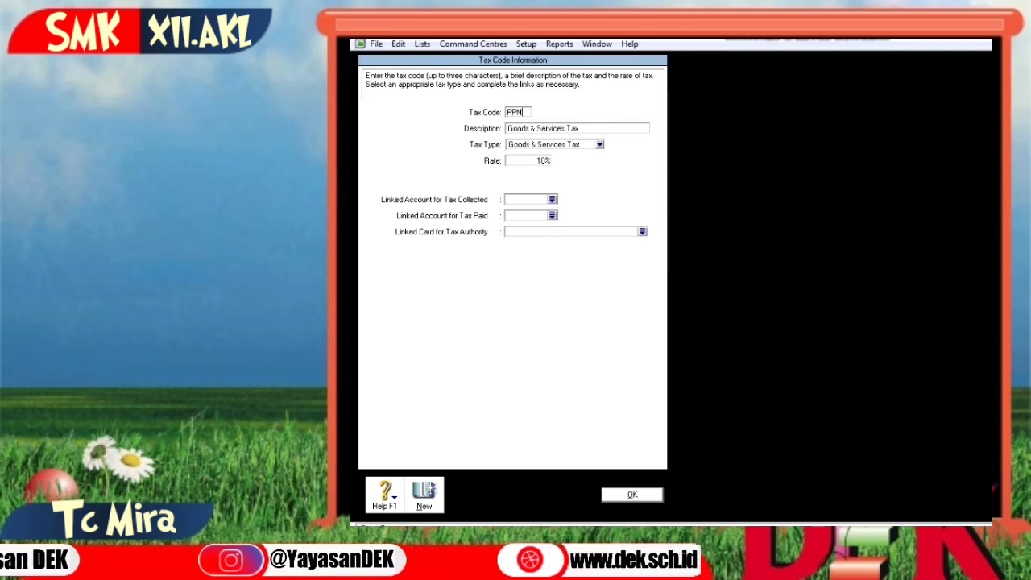
key(Tab)
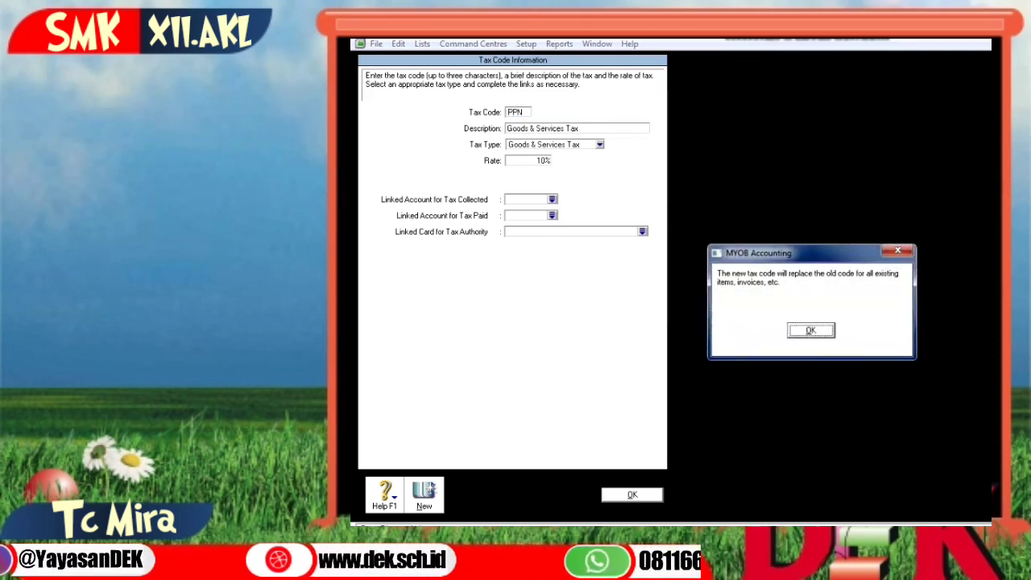
key(Return)
text(PAJAK PE)
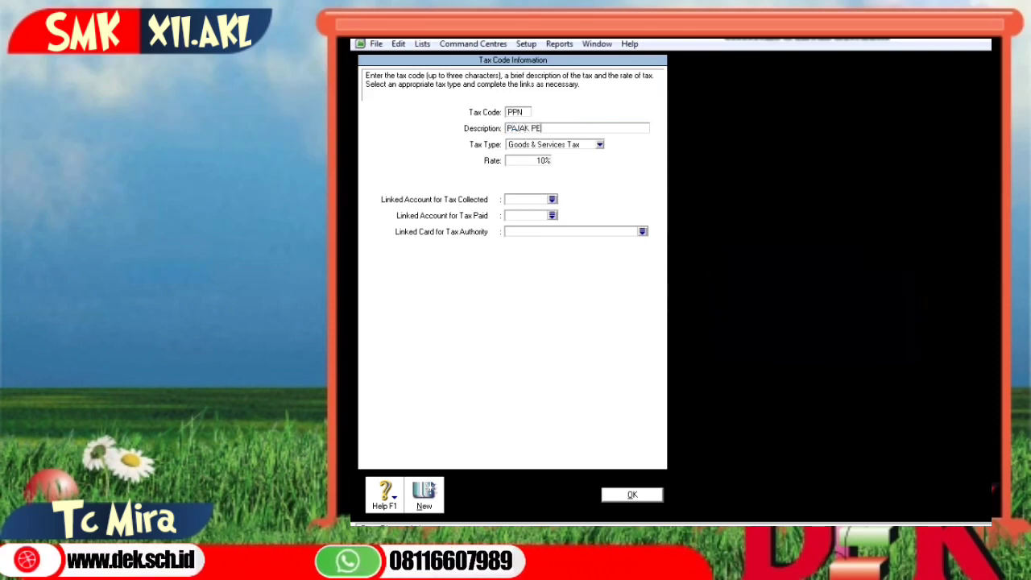
text(TAMBAHAN NILAI)
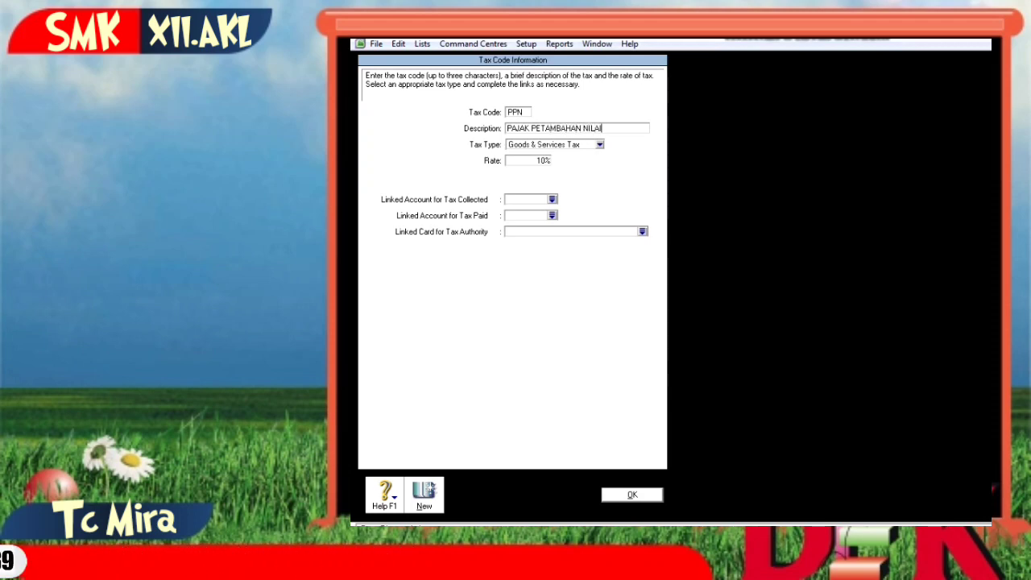
- Link the PPN code's tax collected to account 2-1130 PPN Keluaran
click(552, 199)
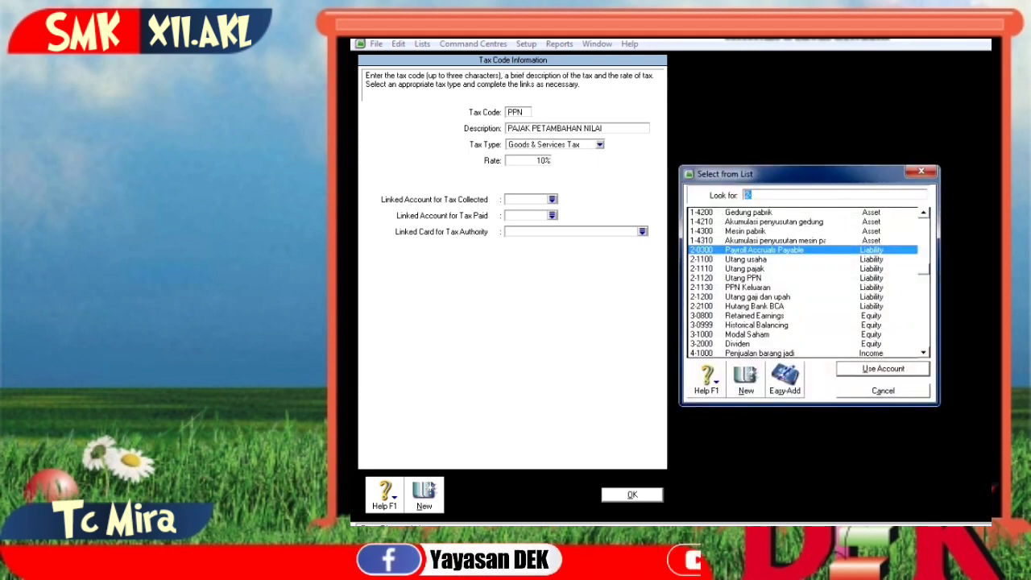
click(747, 287)
click(883, 368)
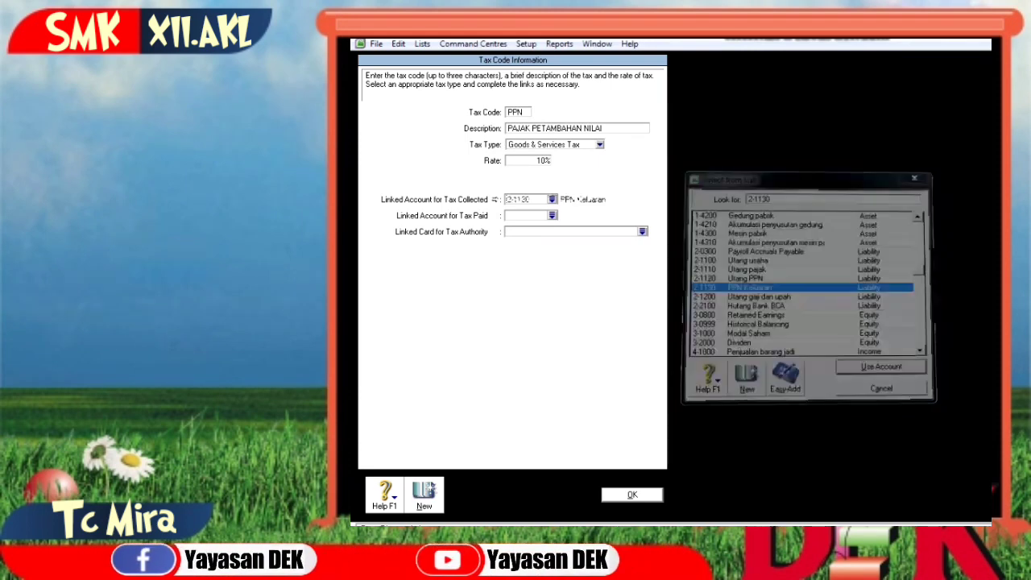
- Link the PPN code's tax paid to account 1-2220 PPN Masukan and save the tax code
text(2)
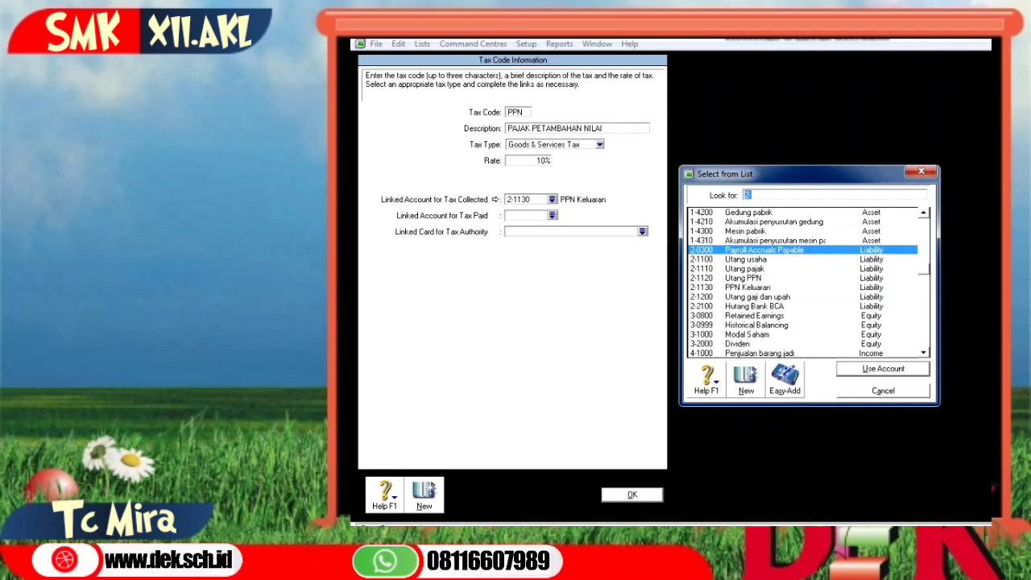
scroll(806, 282, up, 1)
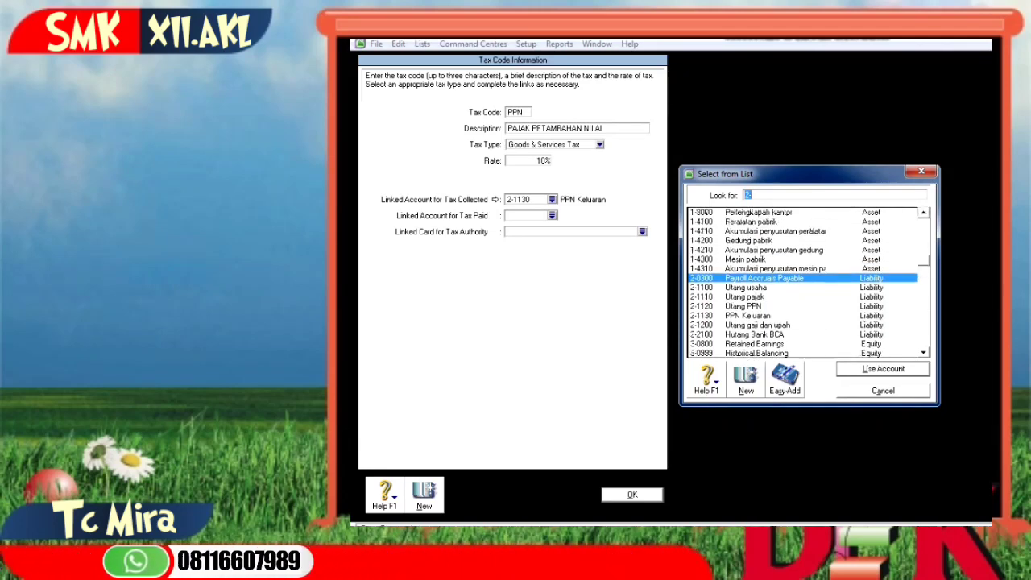
key(Up)
key(Up)
key(Up)
key(Up)
key(Up)
key(Up)
key(Up)
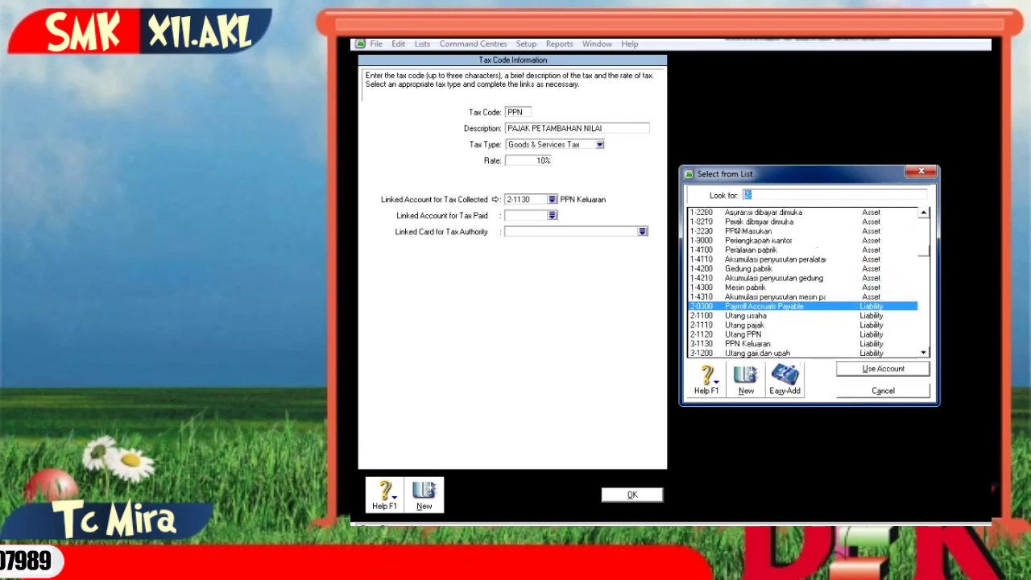
key(Up)
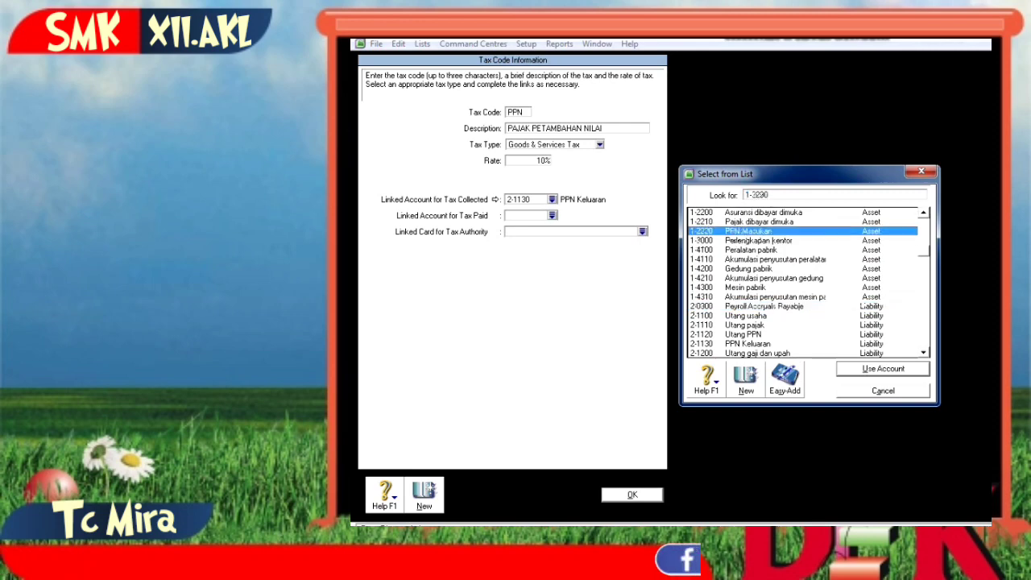
key(Return)
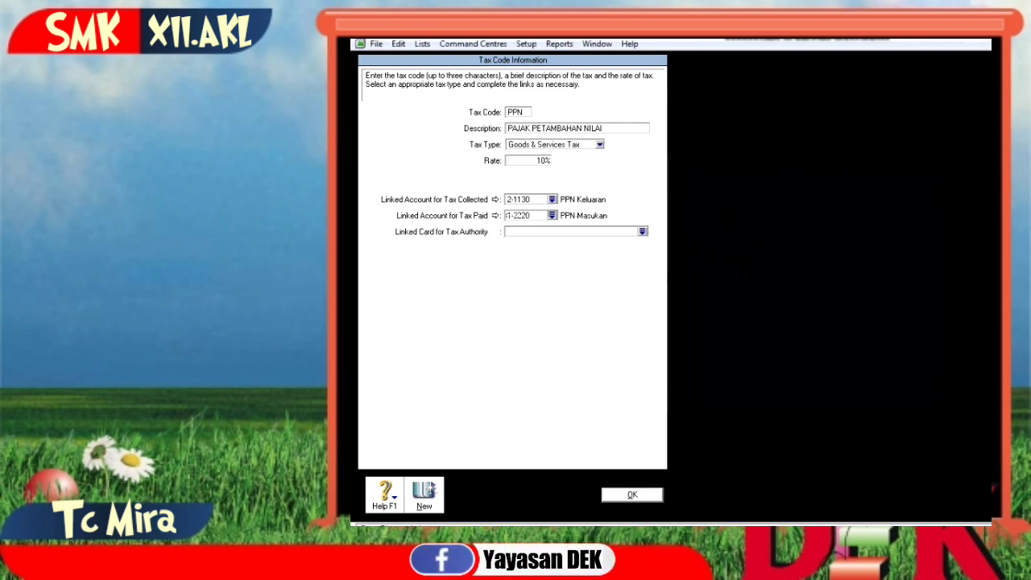
key(Return)
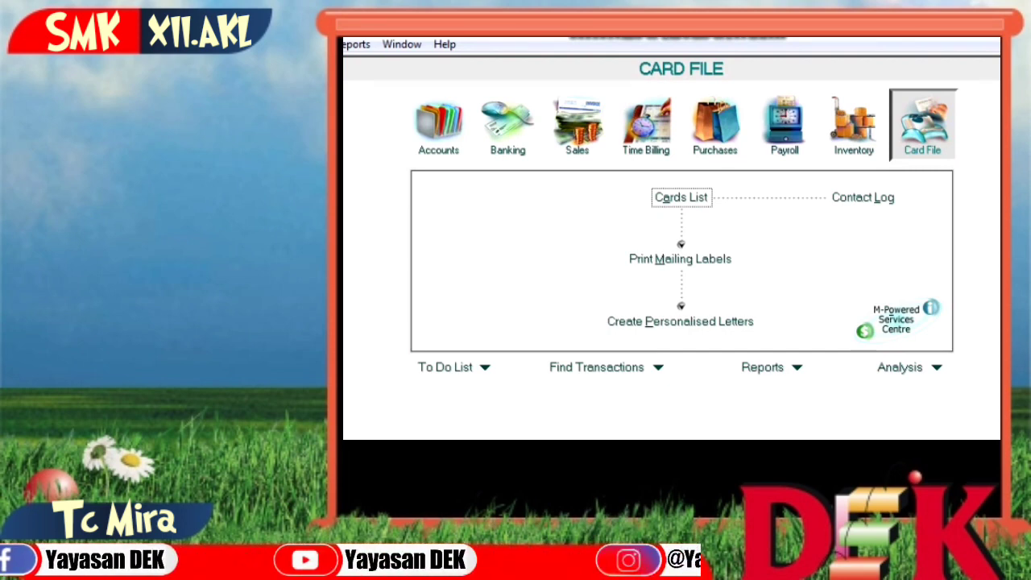
- Review the linked accounts for Accounts & Banking, then close them
click(577, 50)
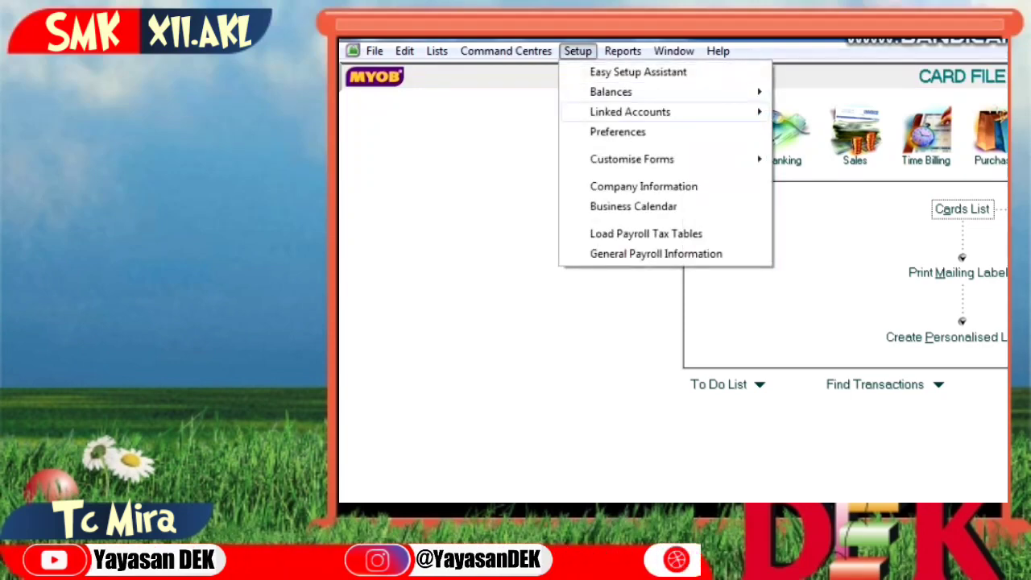
mouse_move(630, 112)
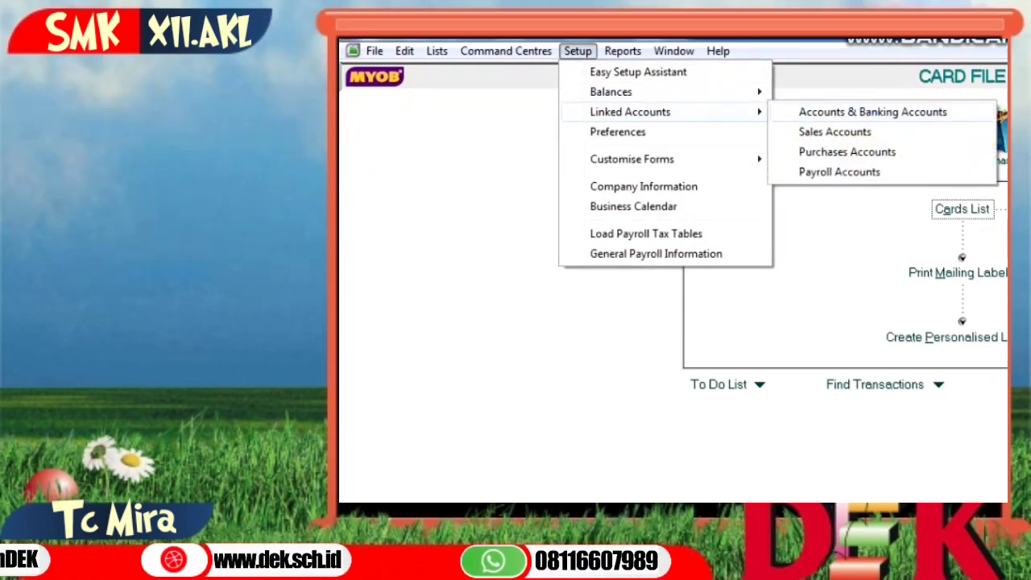
click(873, 112)
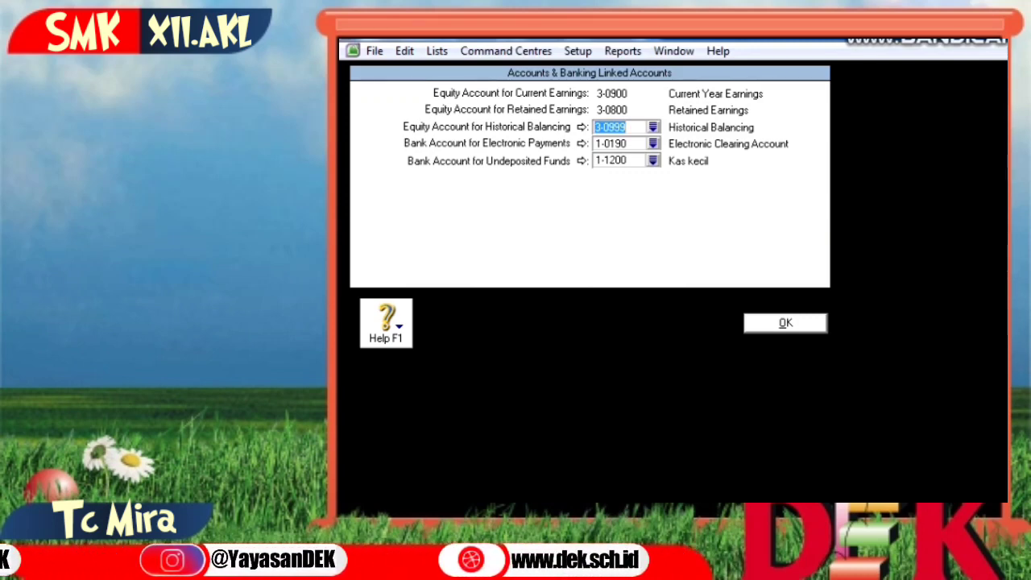
key(Return)
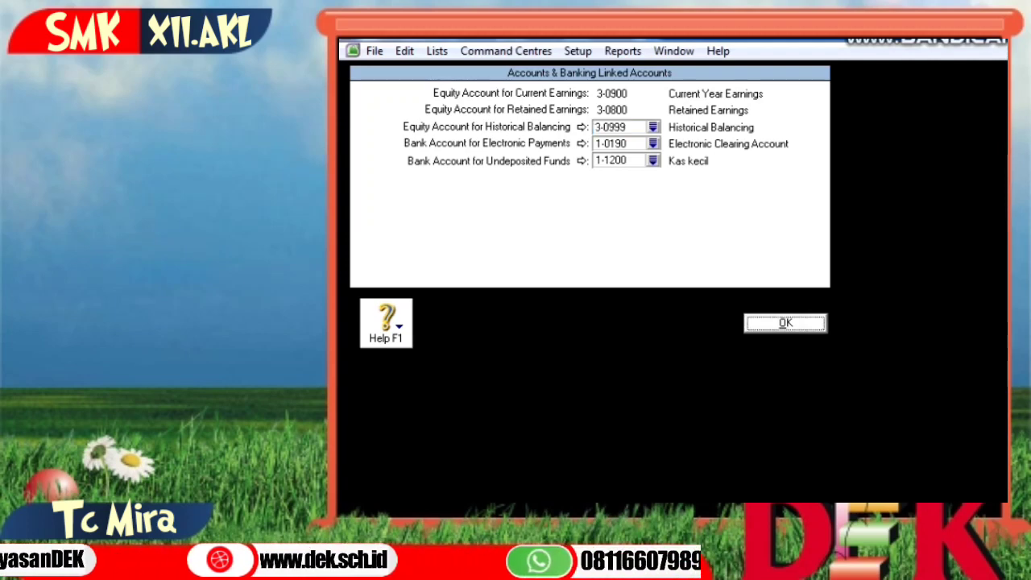
- In the sales linked accounts, enable charging freight on sales with 8-1200 Pungutan transport penjualan as the freight income account
key(alt+s)
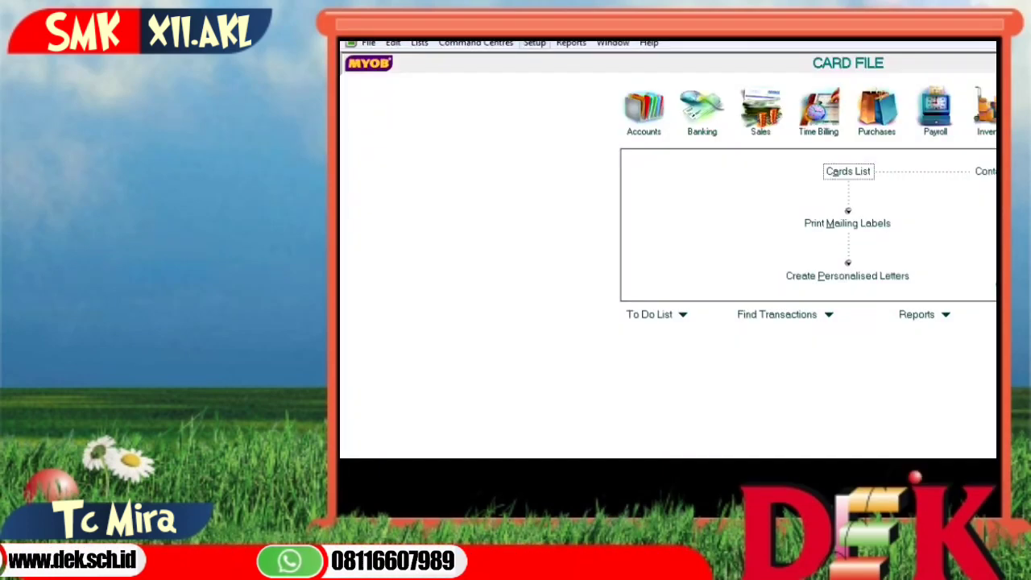
key(Right)
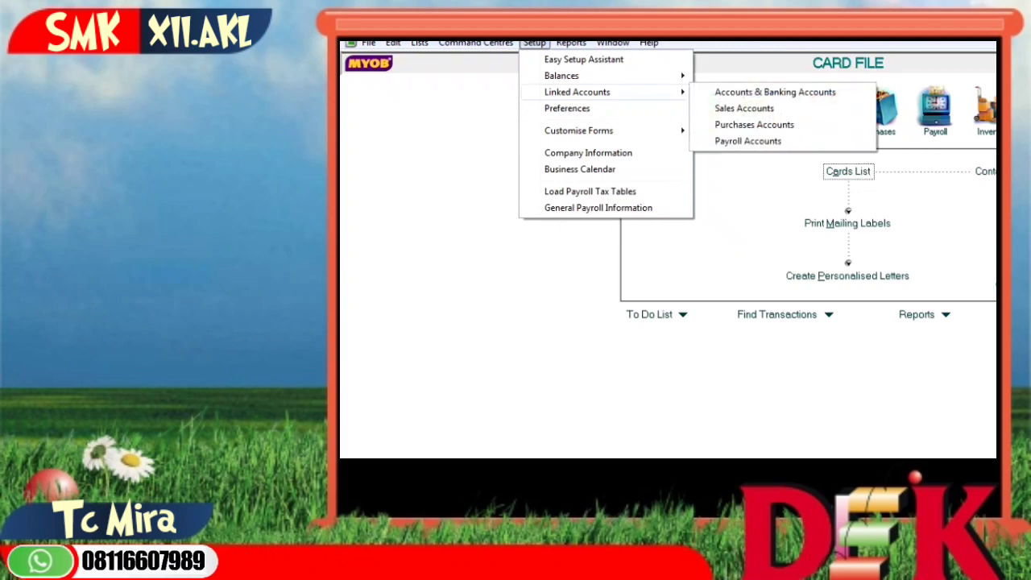
key(Down)
key(Return)
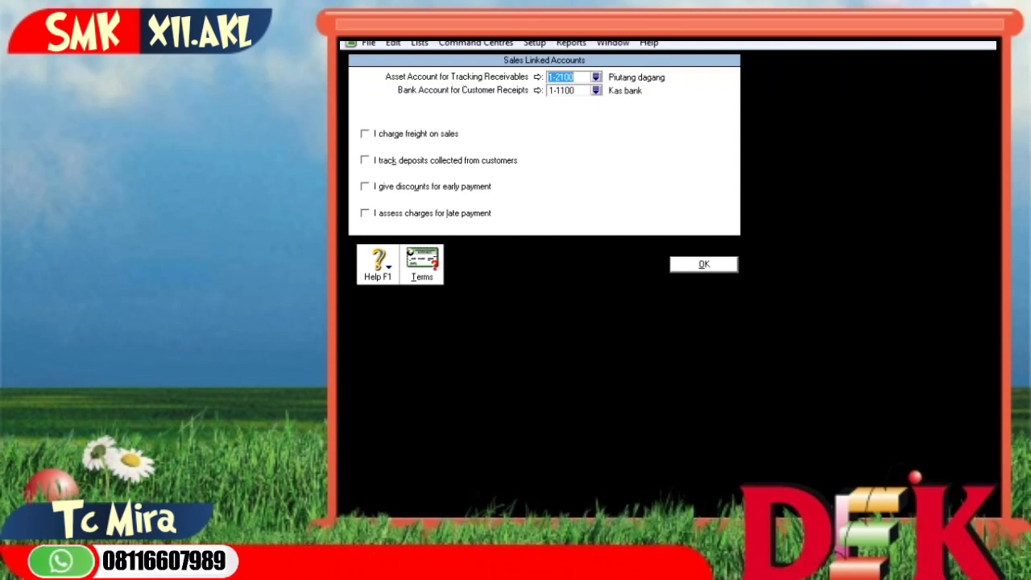
click(364, 134)
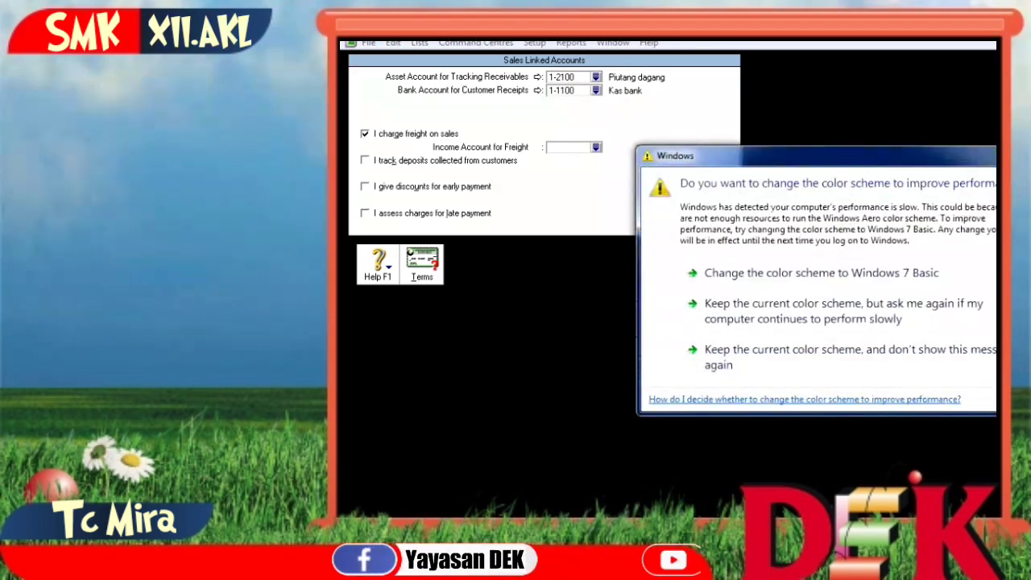
key(Escape)
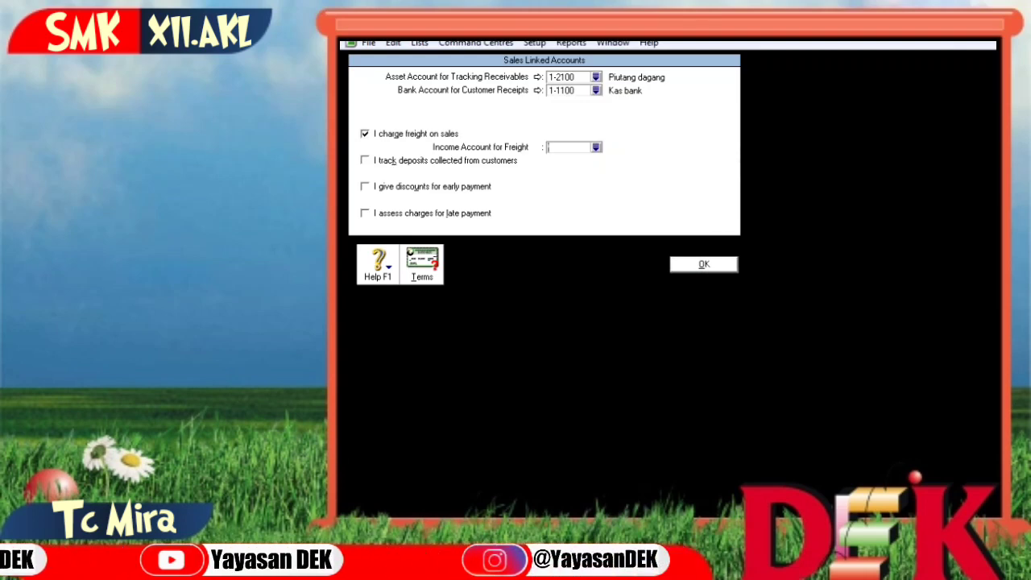
key(Tab)
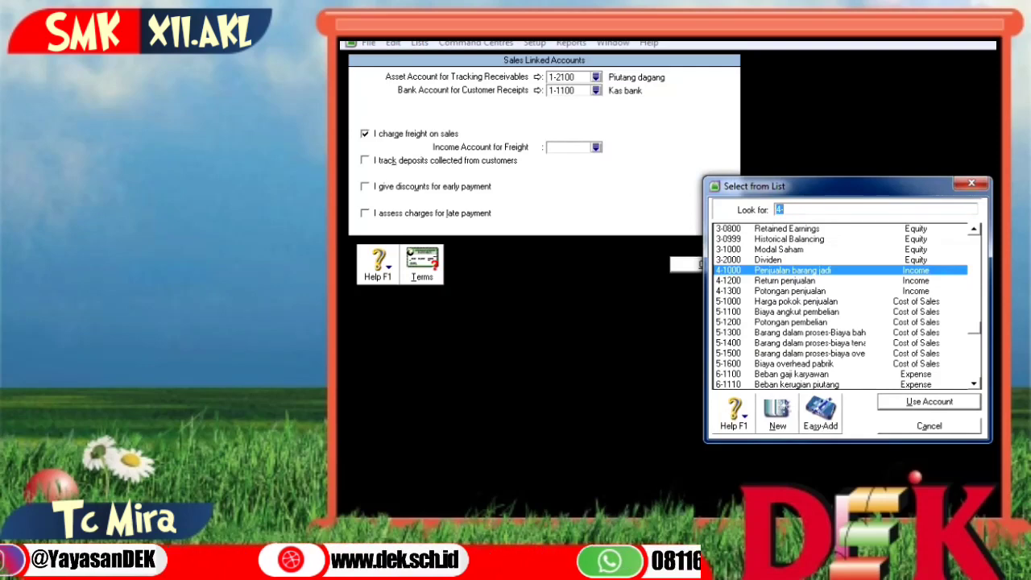
text(8-1200)
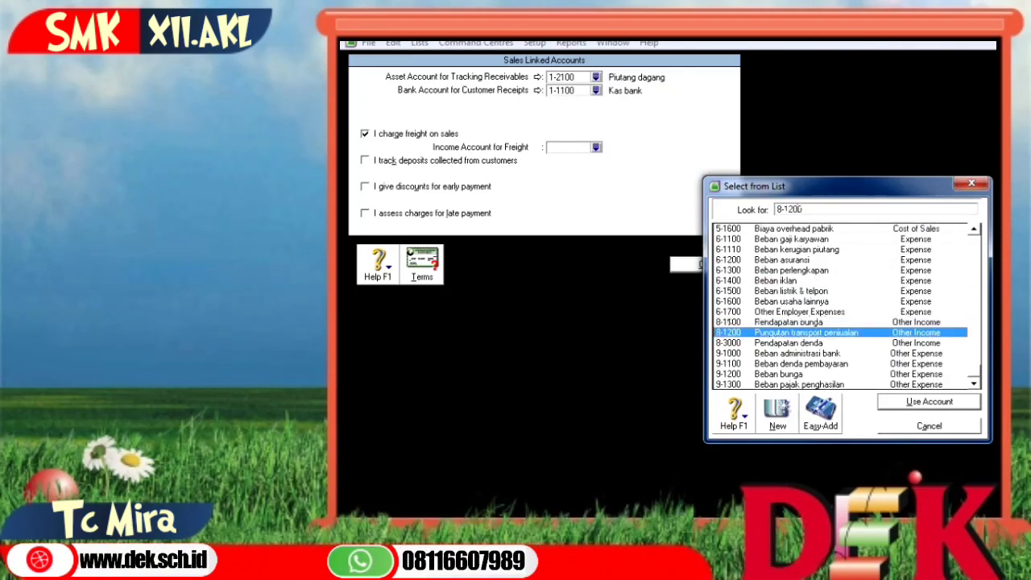
key(Return)
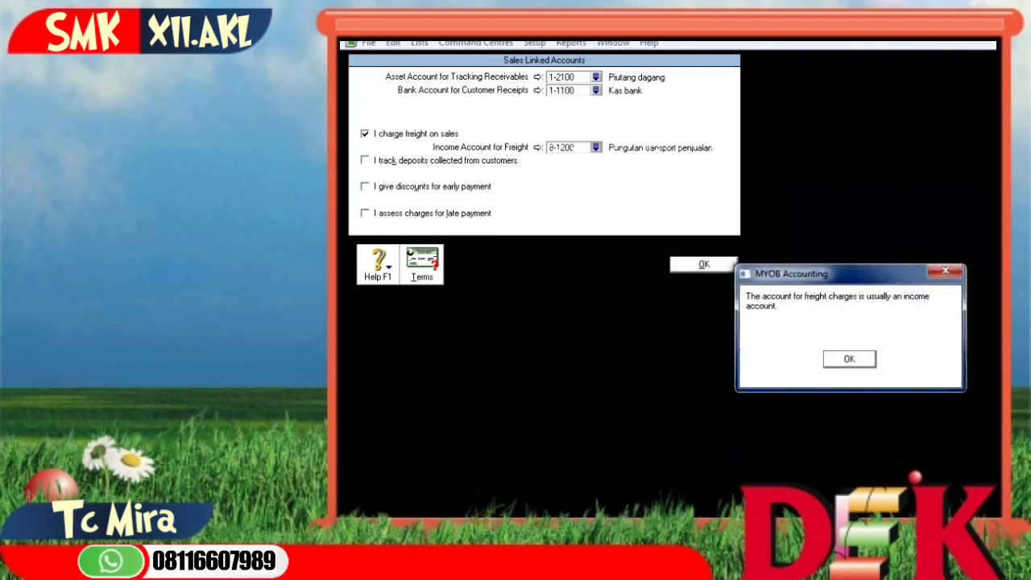
key(Return)
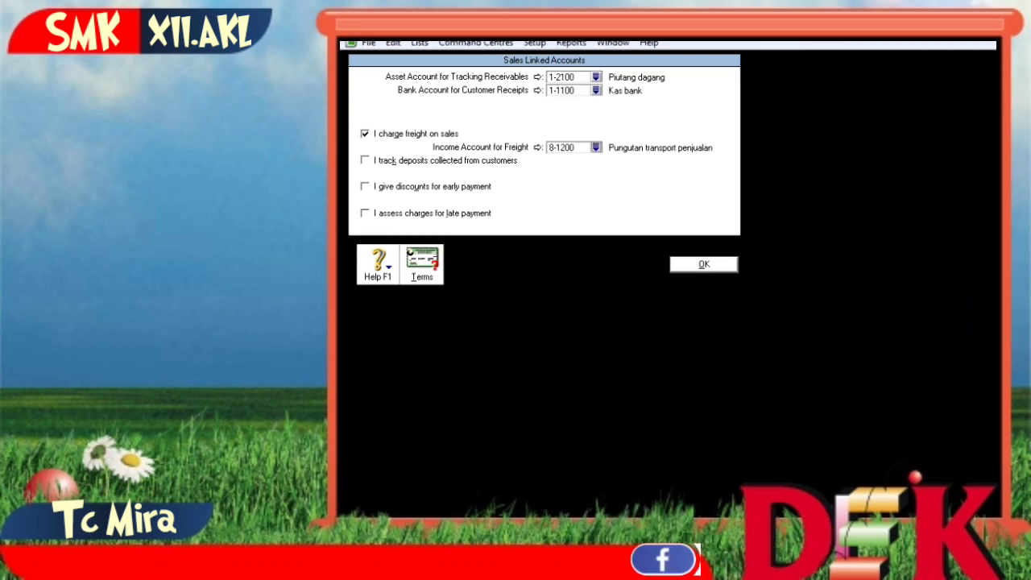
- In the sales linked accounts, enable discounts for early payment with 4-1300 Potongan penjualan as the discounts account
key(alt+u)
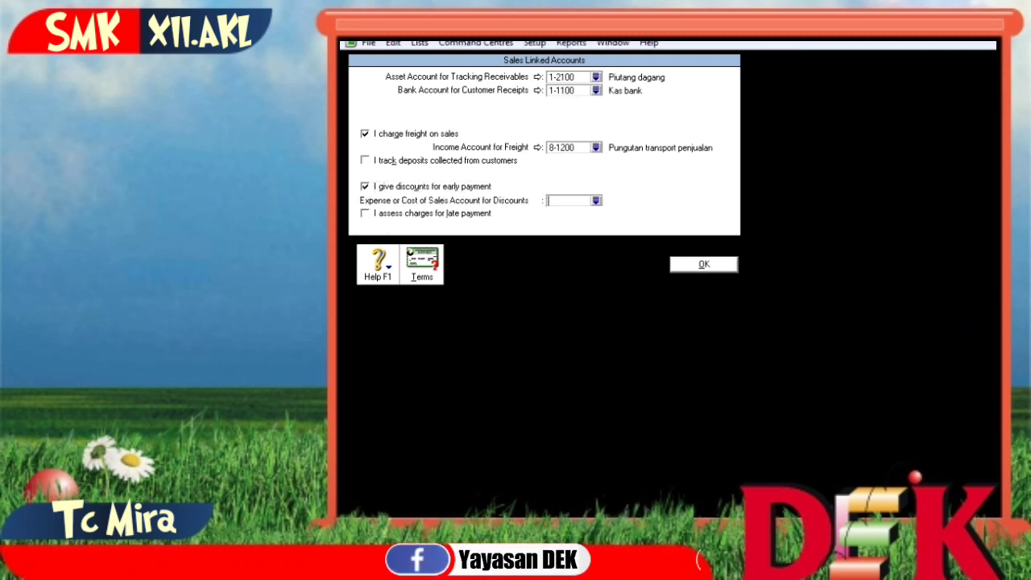
text(6)
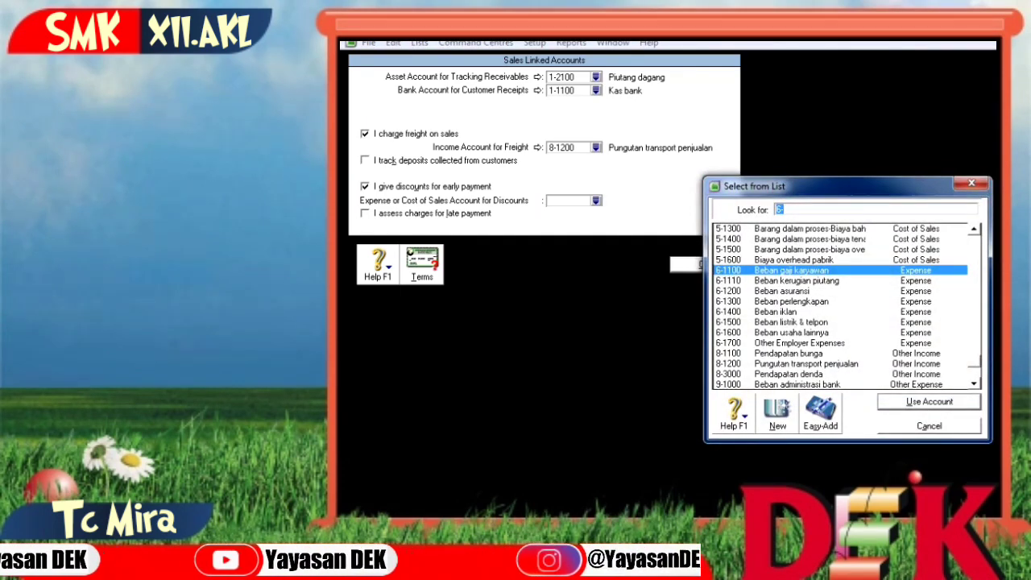
text(4)
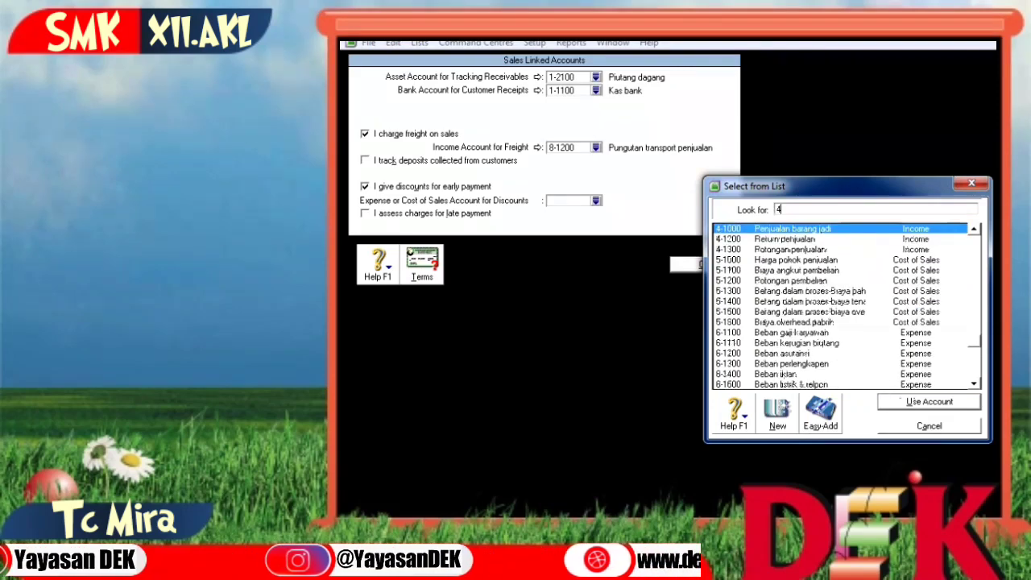
text(-1300)
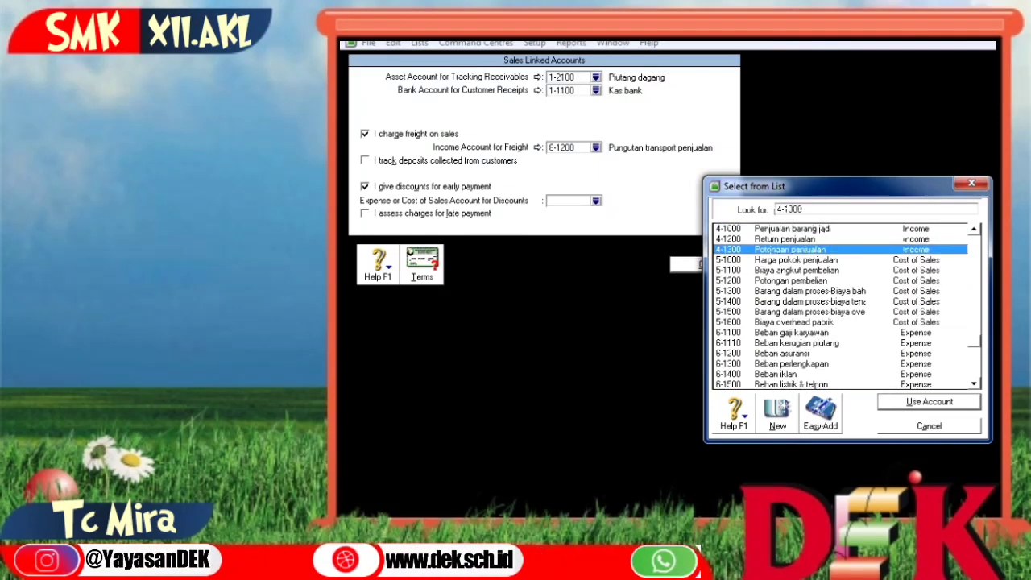
key(Return)
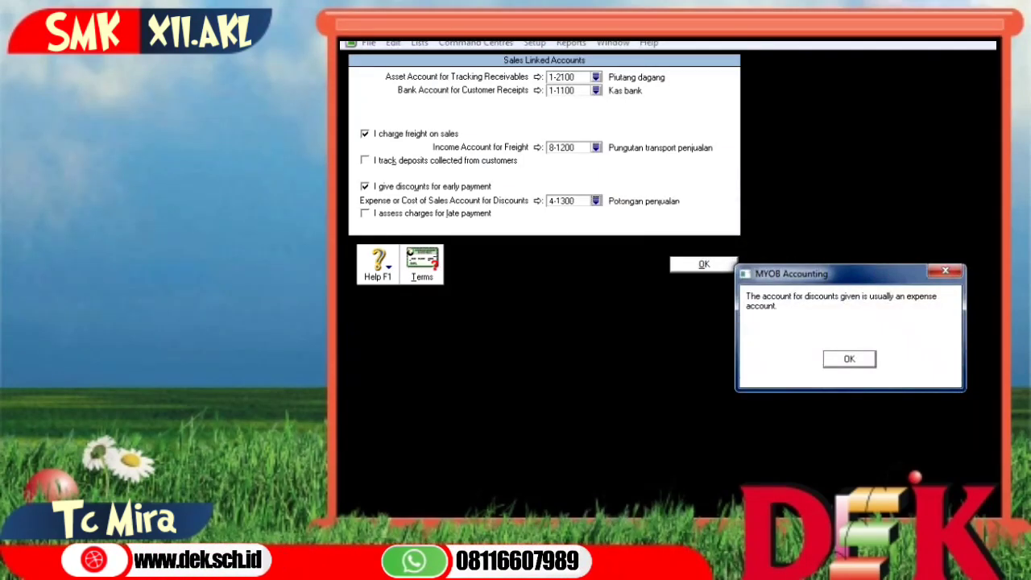
key(Return)
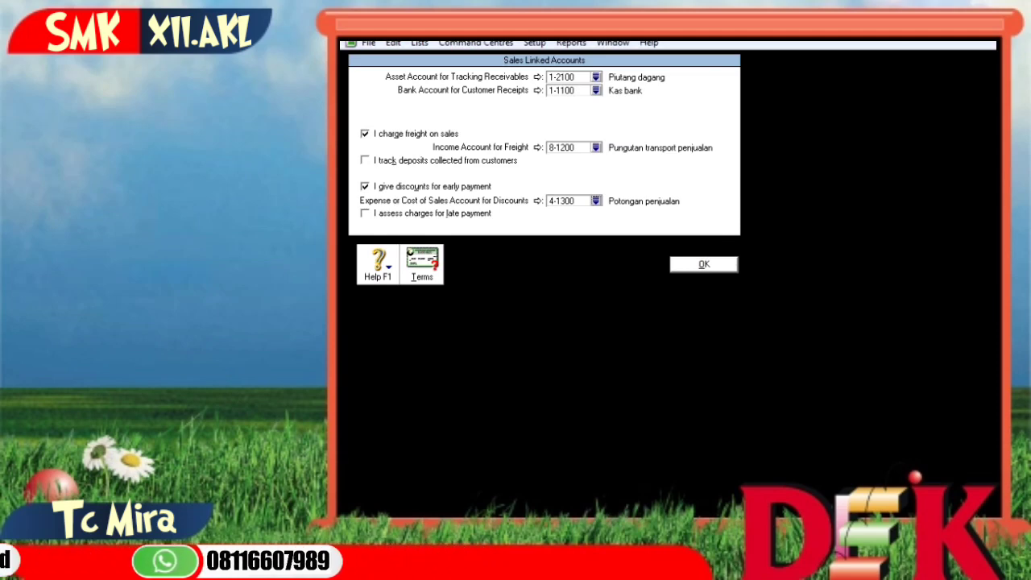
- Enable charges for late payment on sales with 8-3000 Pendapatan denda as the income account, and save the sales linked accounts
key(alt+l)
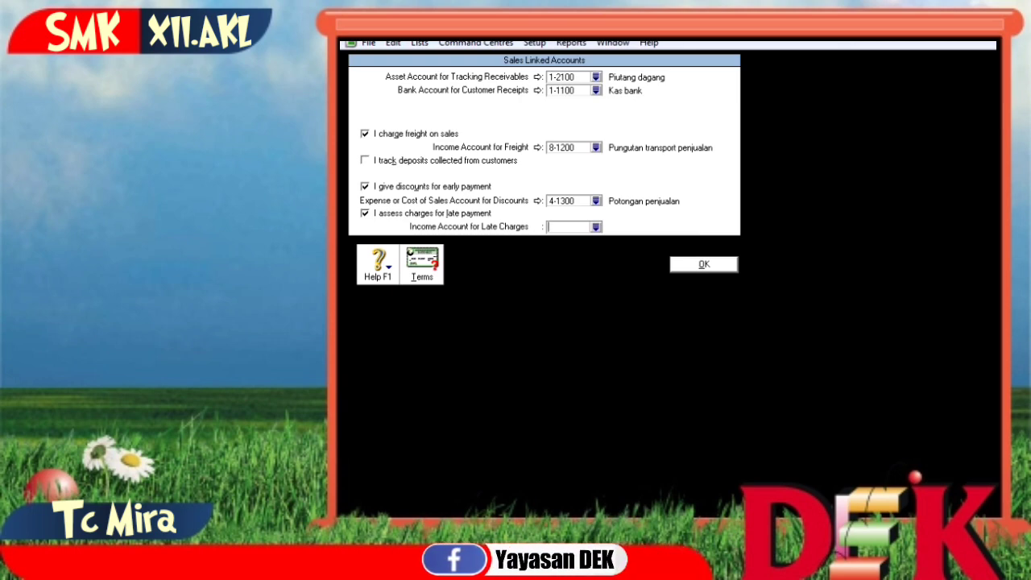
text(4-)
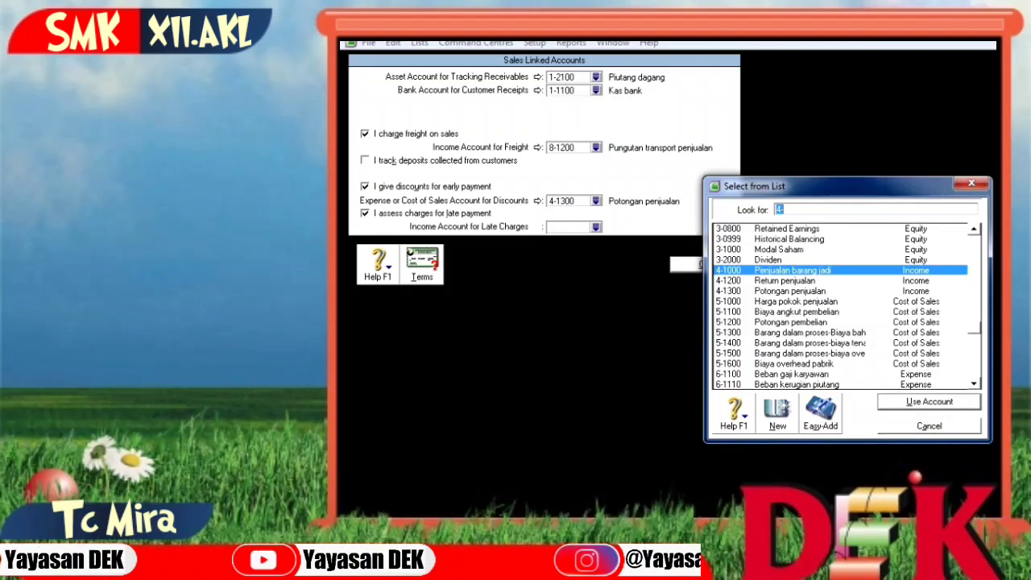
scroll(841, 306, down, 4)
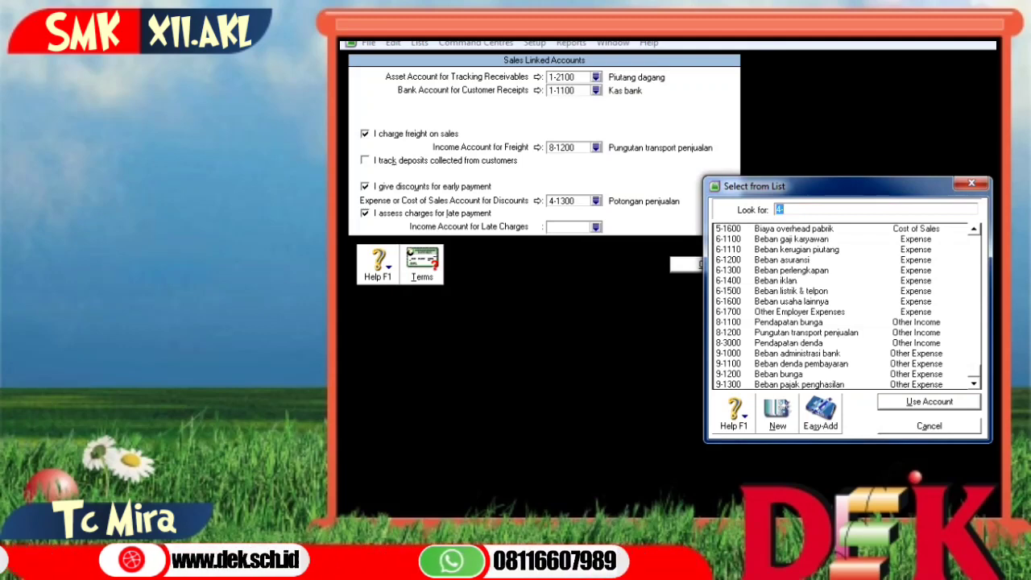
text(8-3000)
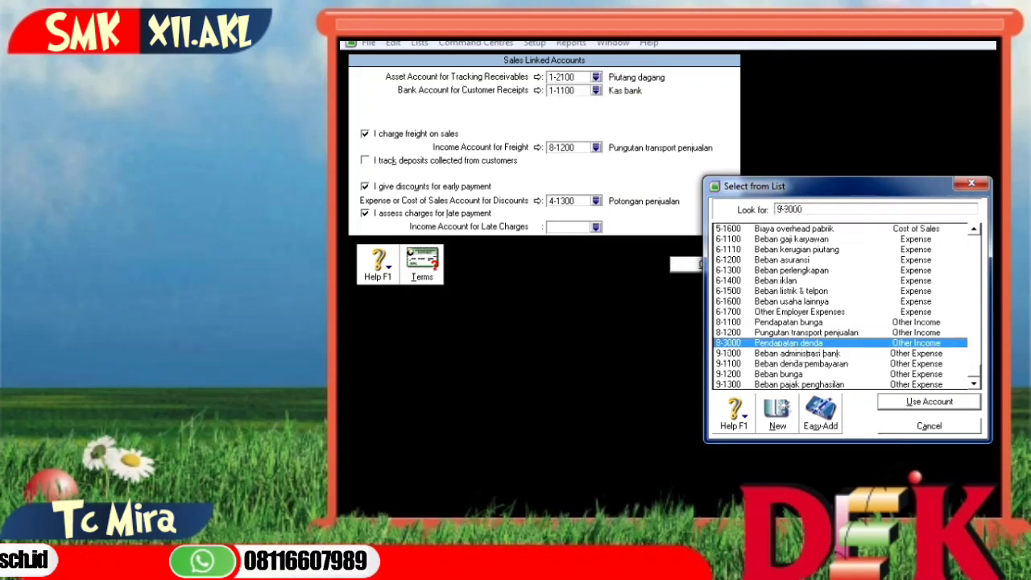
key(Return)
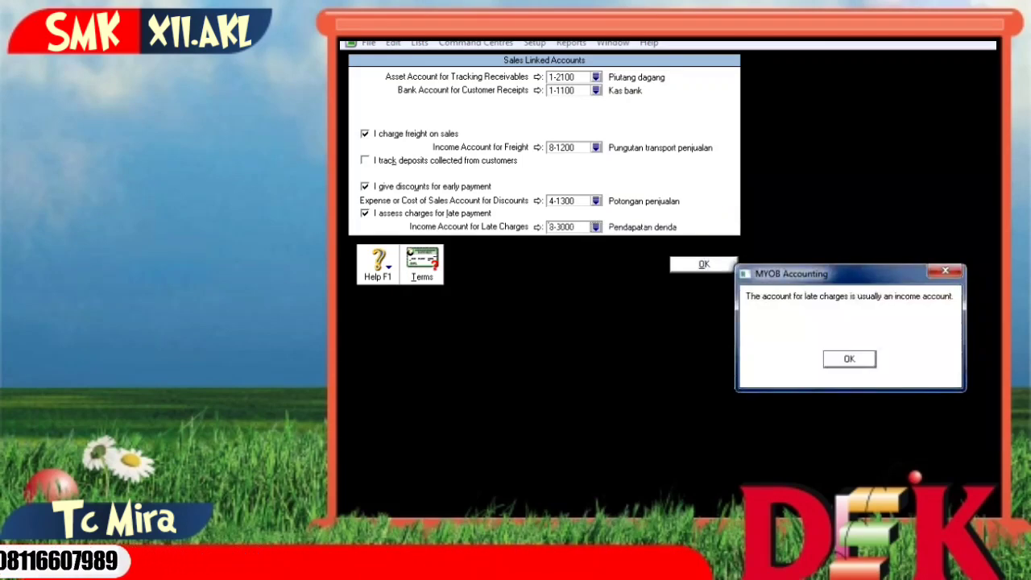
key(Return)
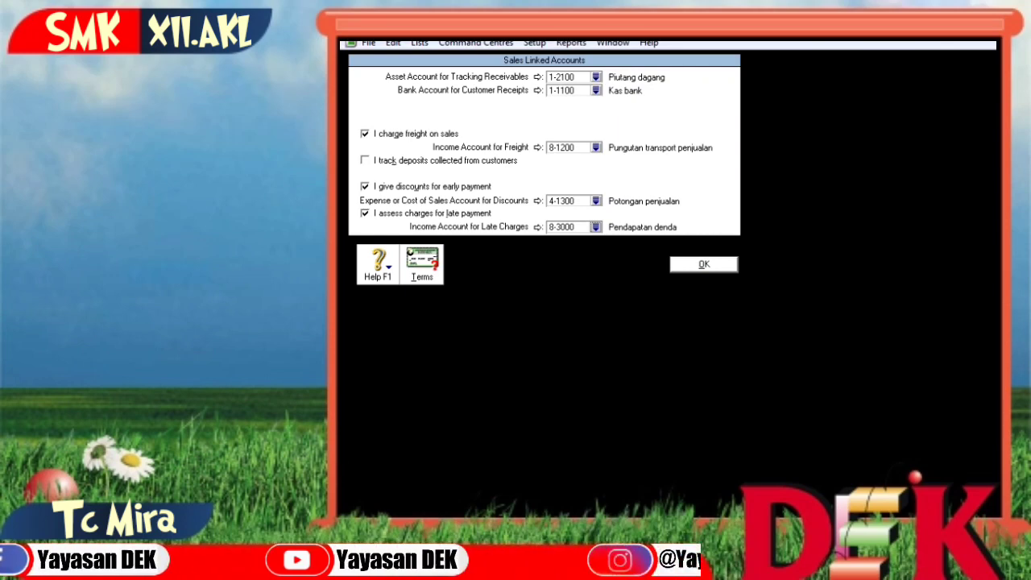
key(Return)
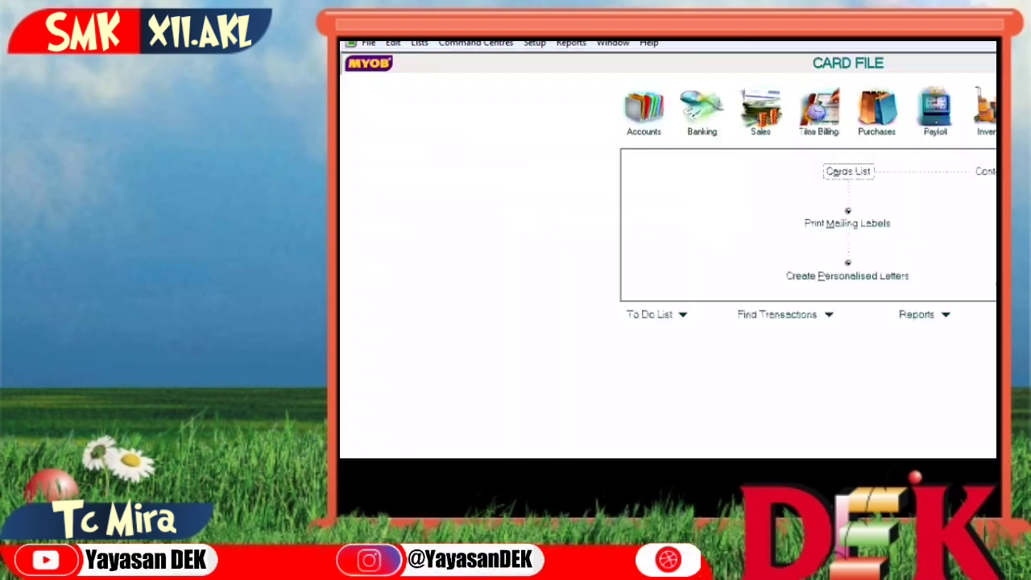
- Open the linked accounts setup for purchases
key(alt+s)
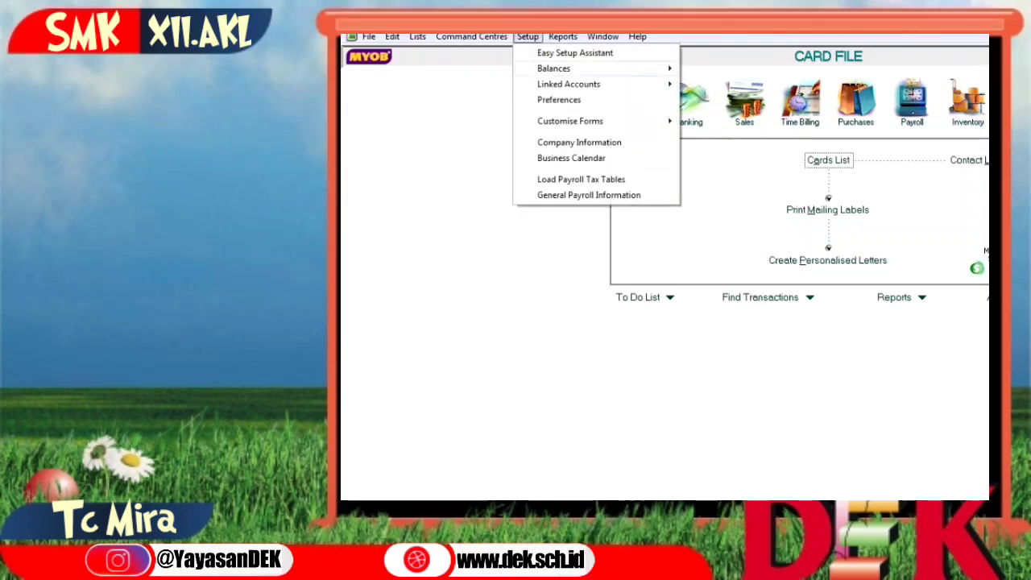
key(Down)
key(Down)
key(Down)
key(Right)
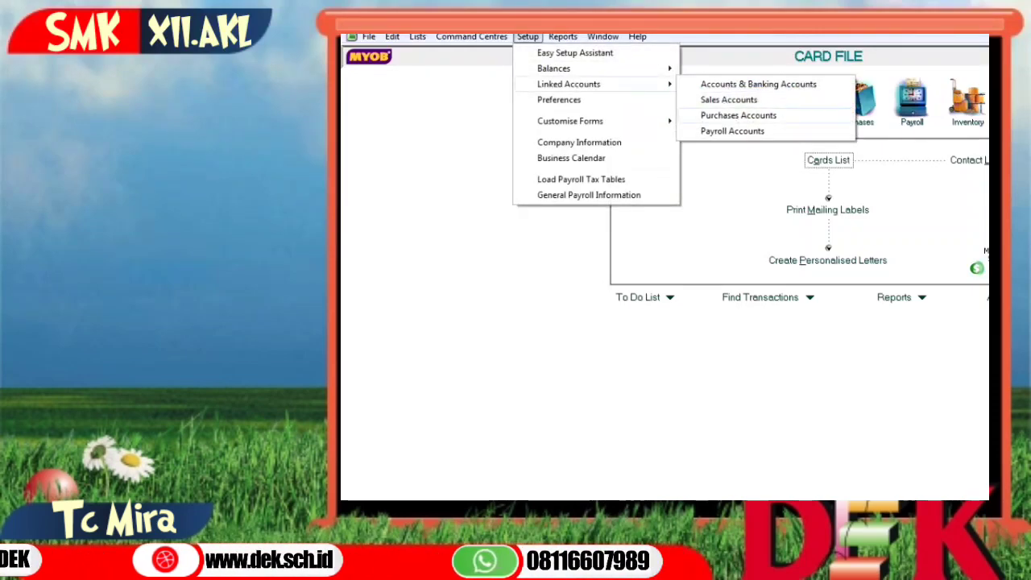
key(Down)
key(Down)
key(Down)
key(Return)
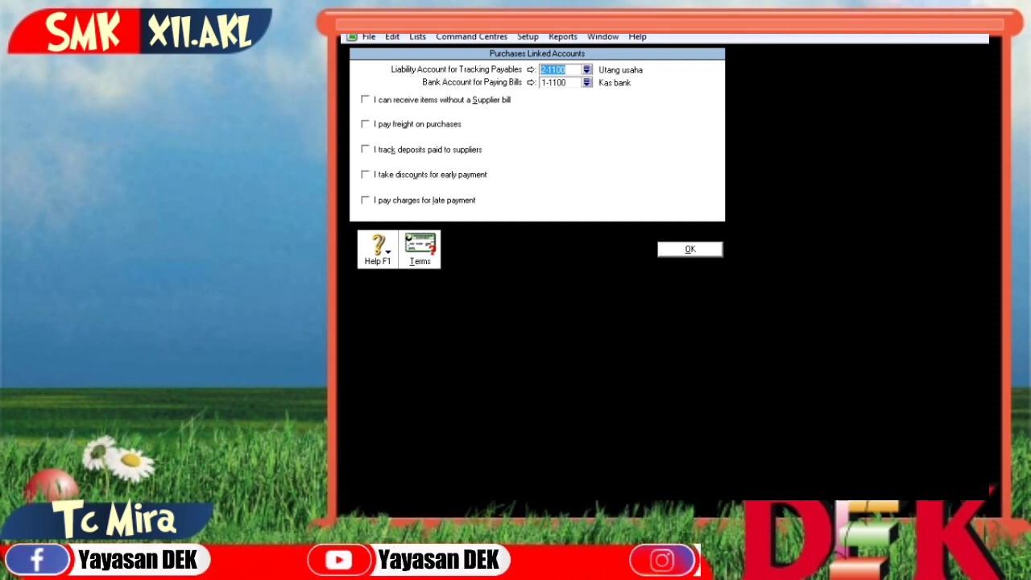
- Enable paying freight on purchases with 5-1100 Biaya angkut pembelian as the freight account
click(365, 124)
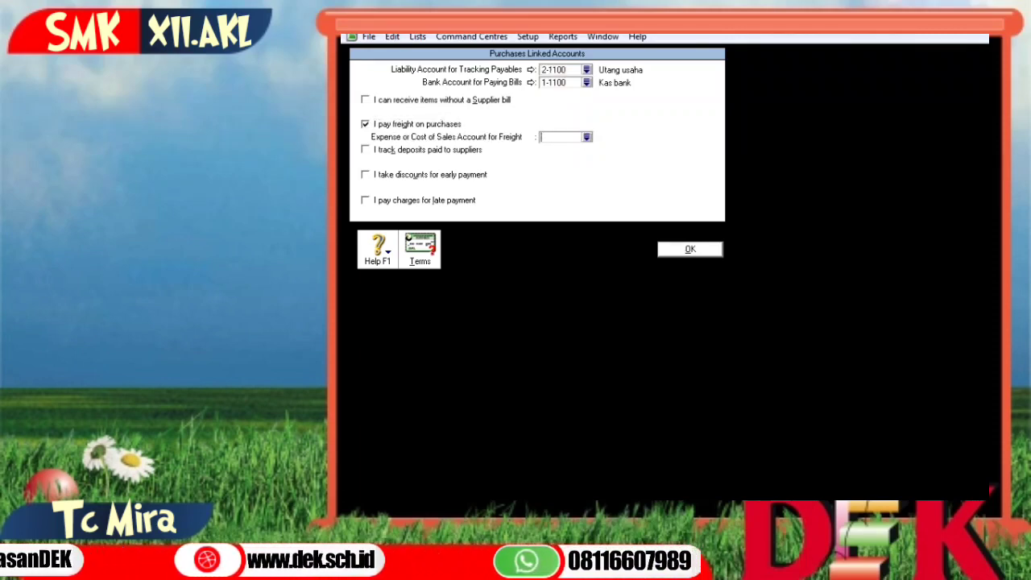
text(6-)
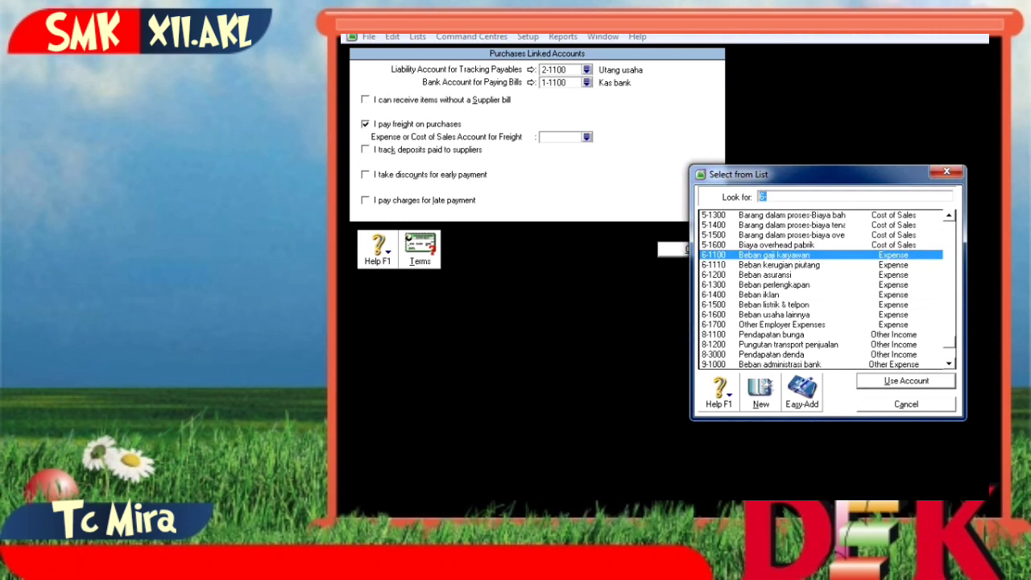
scroll(828, 290, up, 4)
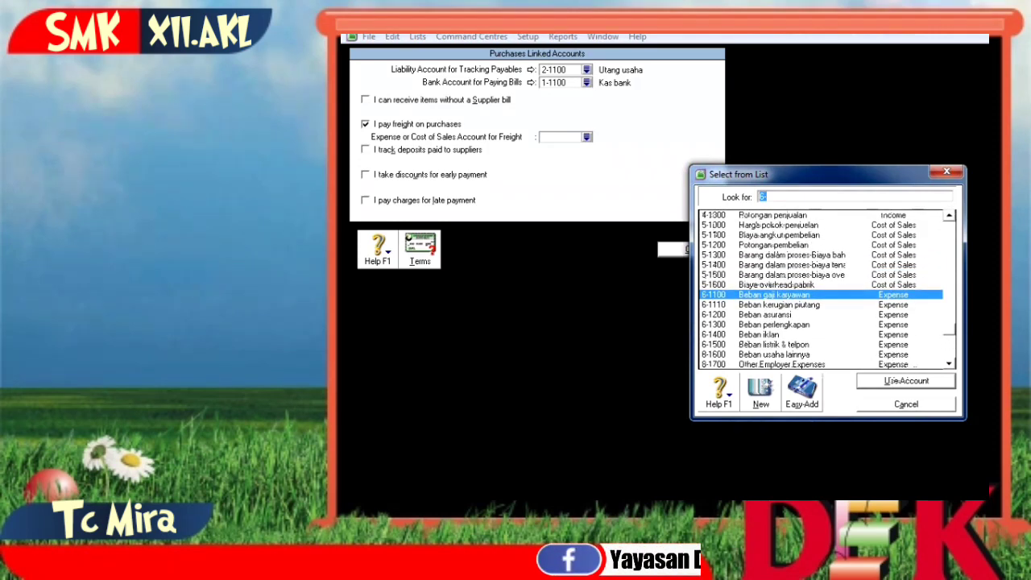
click(773, 235)
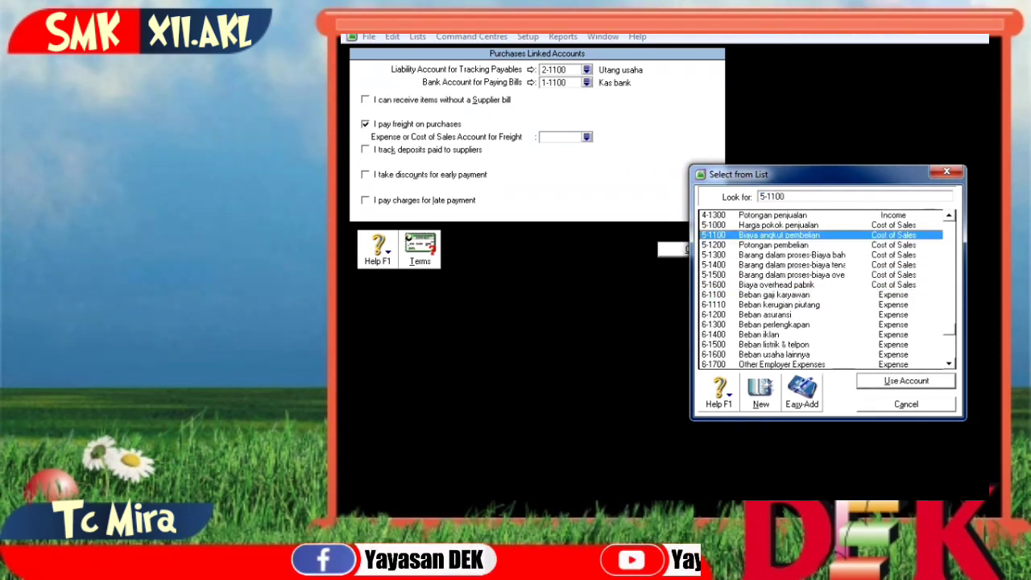
key(Return)
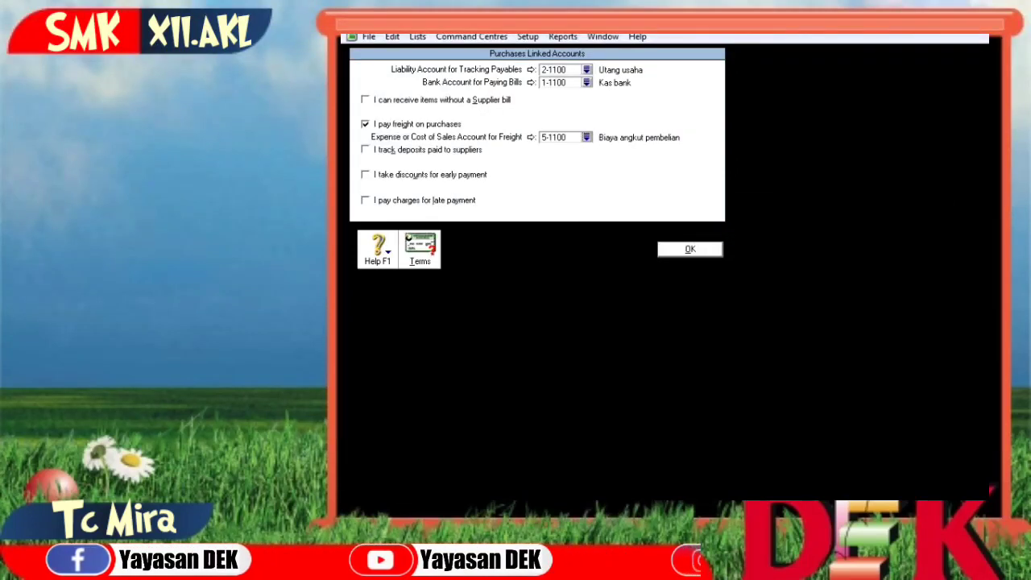
- Enable taking discounts for early payment on purchases with 5-1200 Potongan pembelian as the discounts account
key(alt+u)
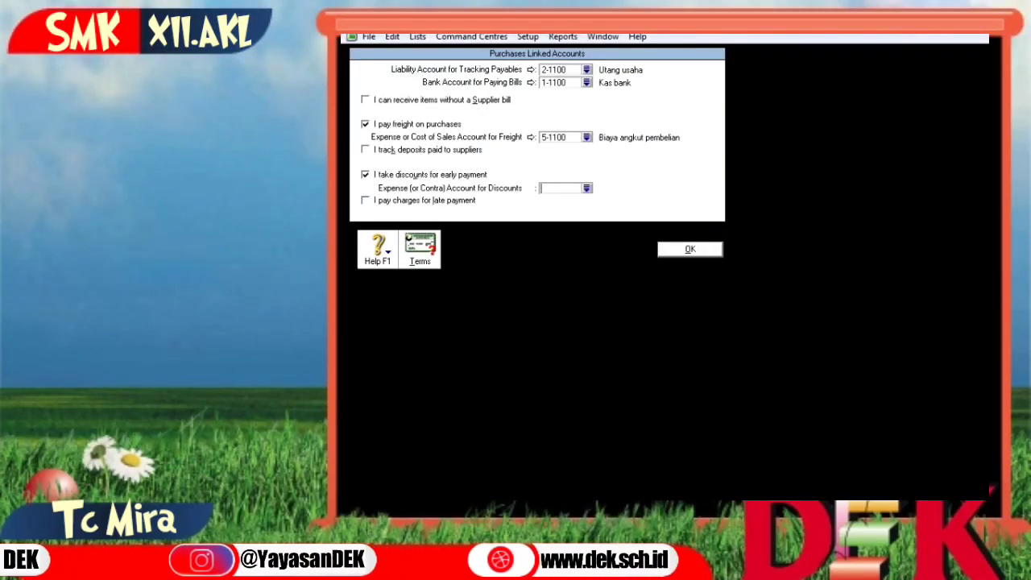
text(6)
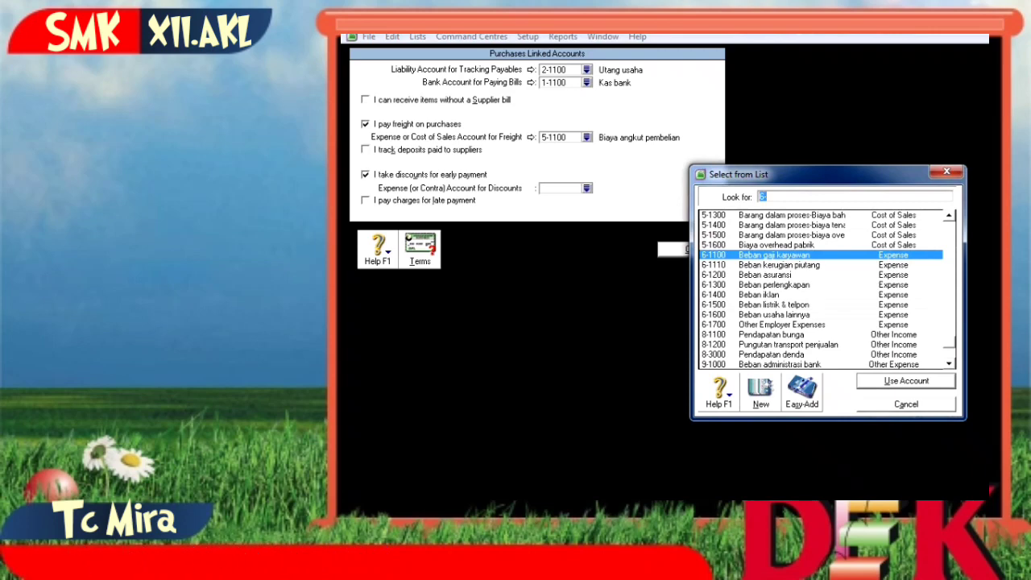
text(5)
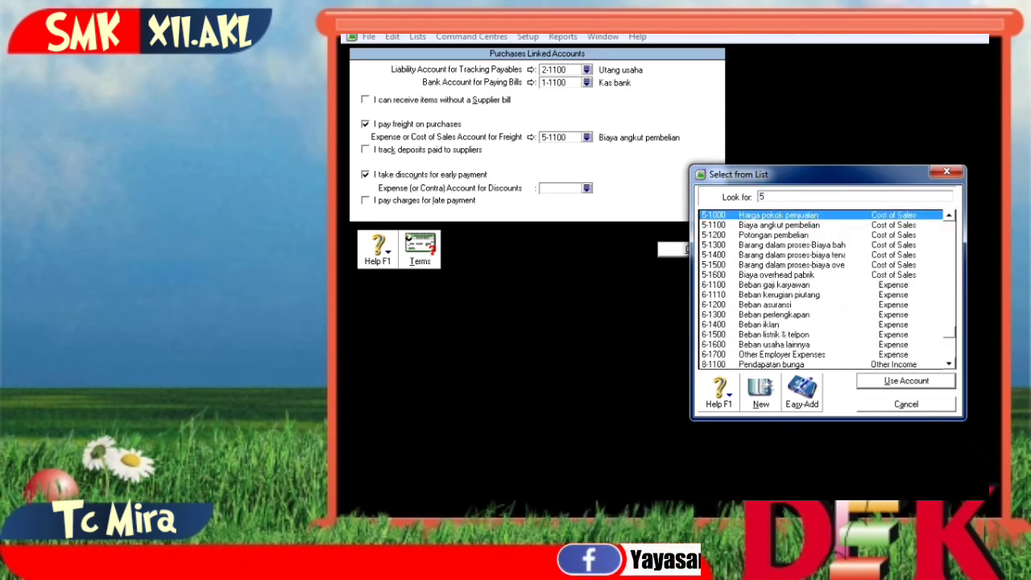
text(-1200)
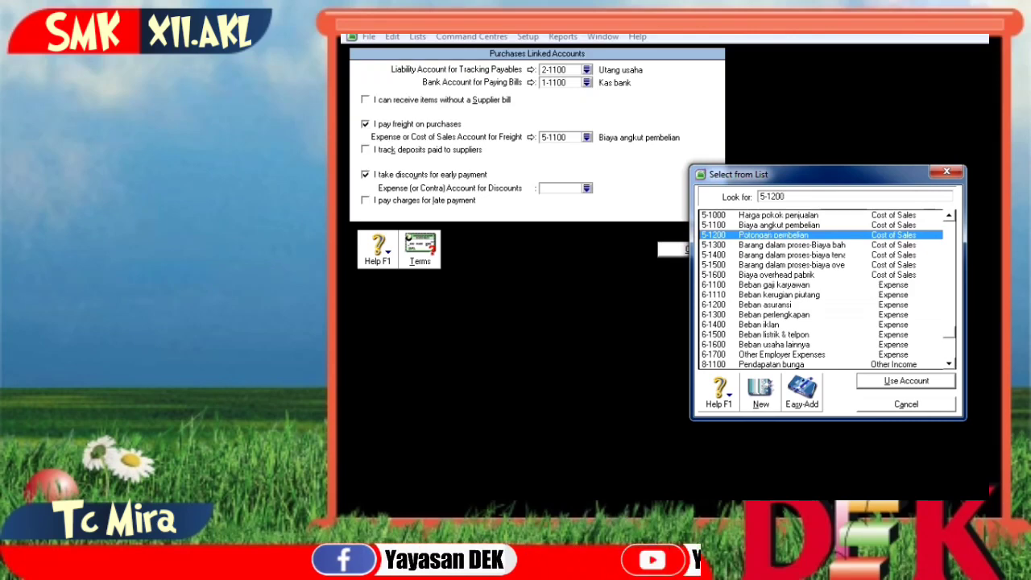
key(Return)
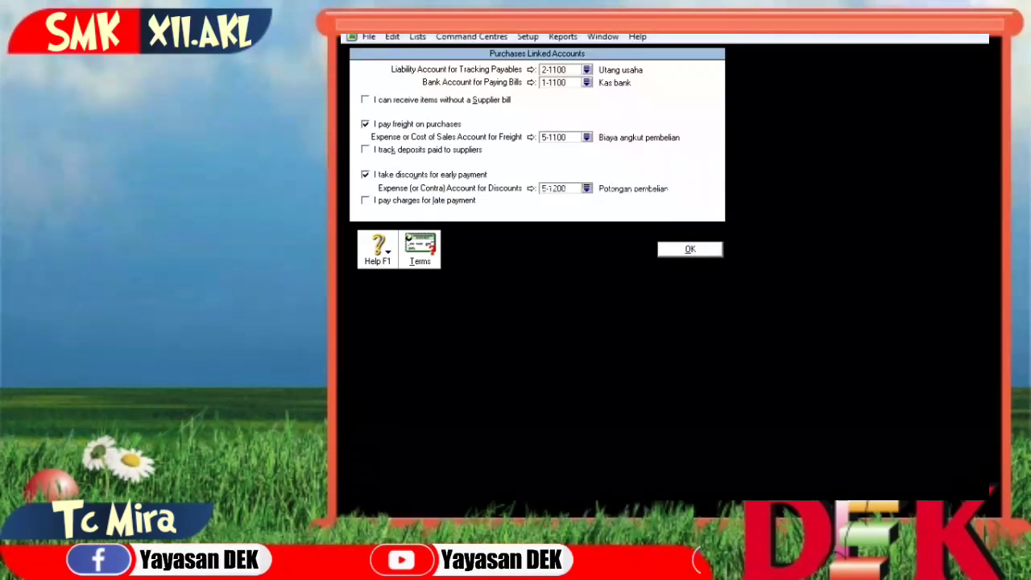
- Enable paying late charges on purchases with 9-1100 Beban denda pembayaran as the expense account, and save the purchases linked accounts
key(Tab)
key(space)
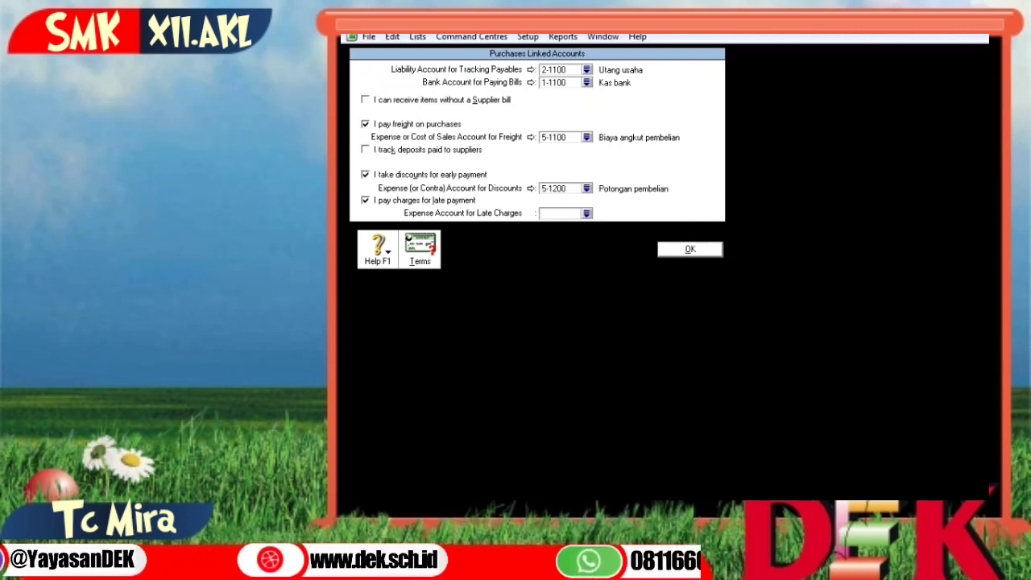
click(586, 212)
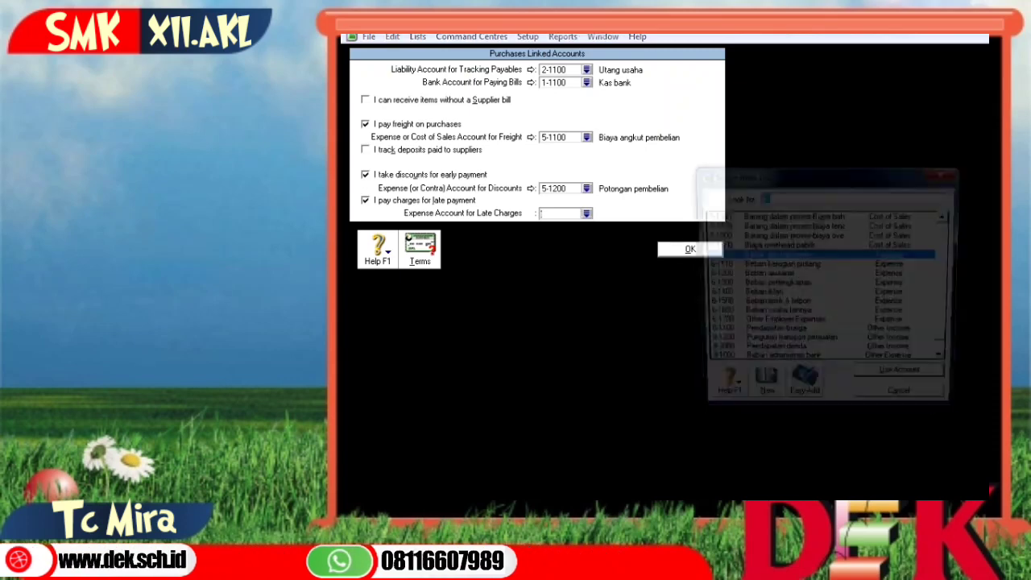
text(9)
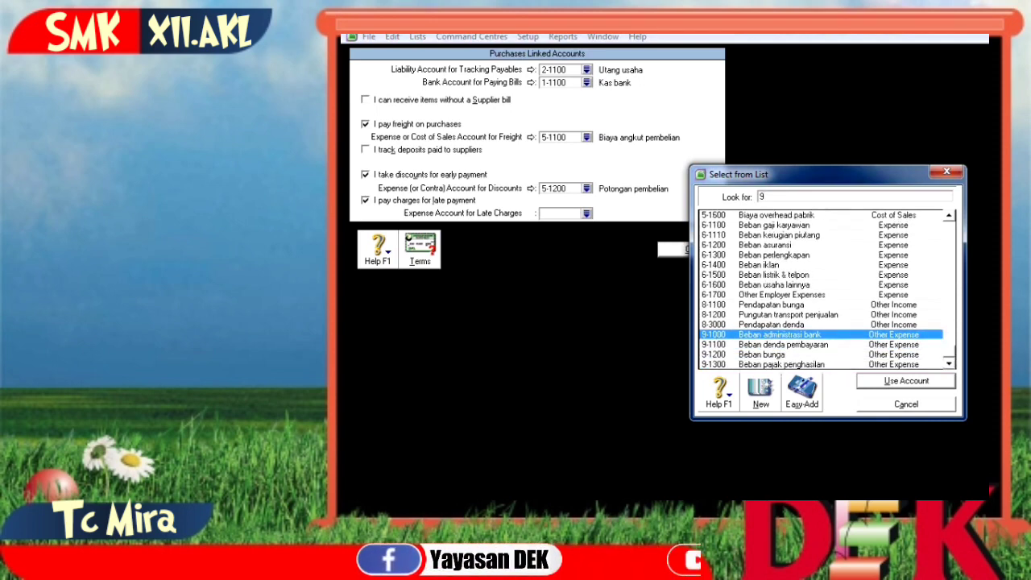
text(-1100)
key(Return)
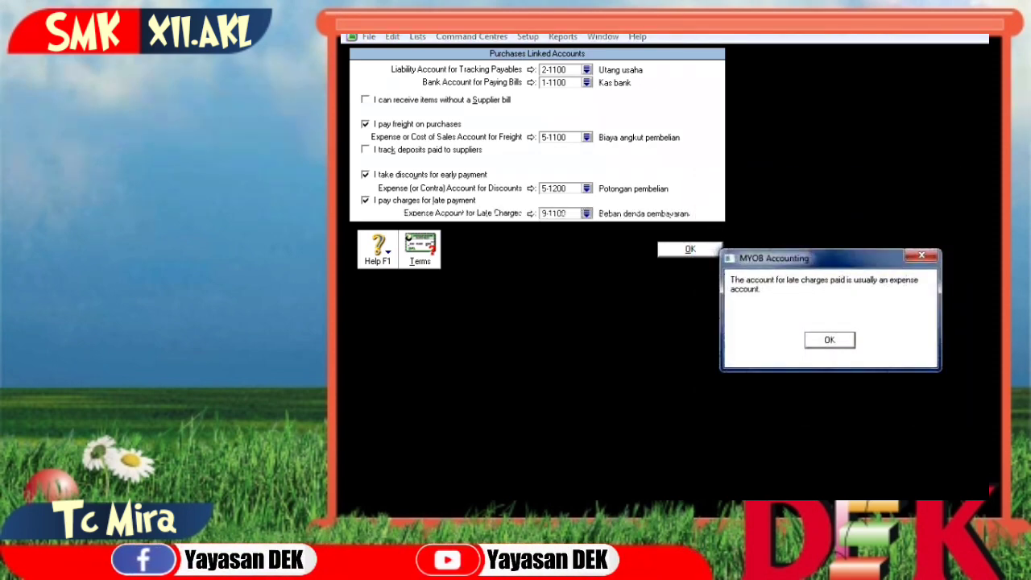
key(Return)
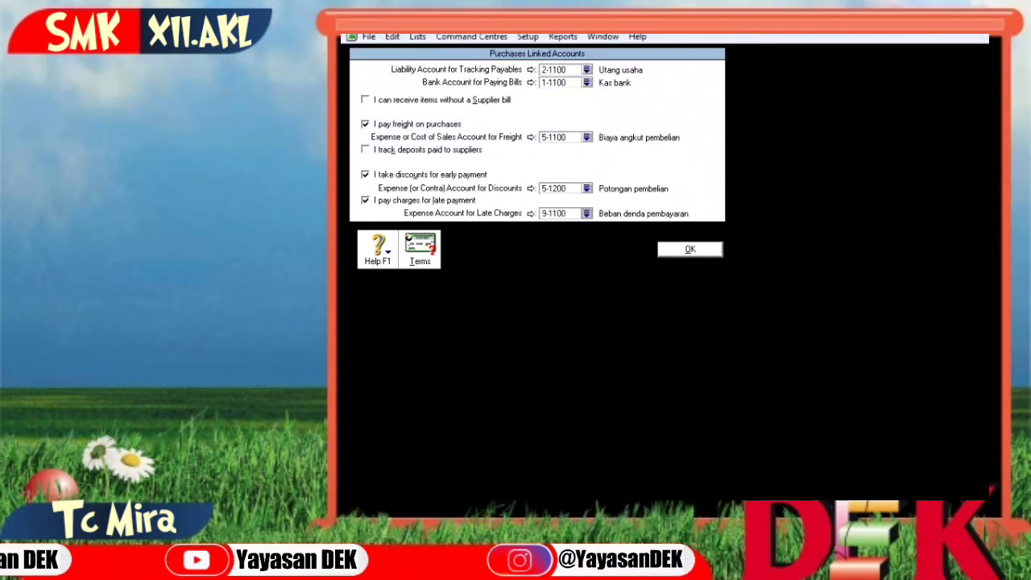
key(Return)
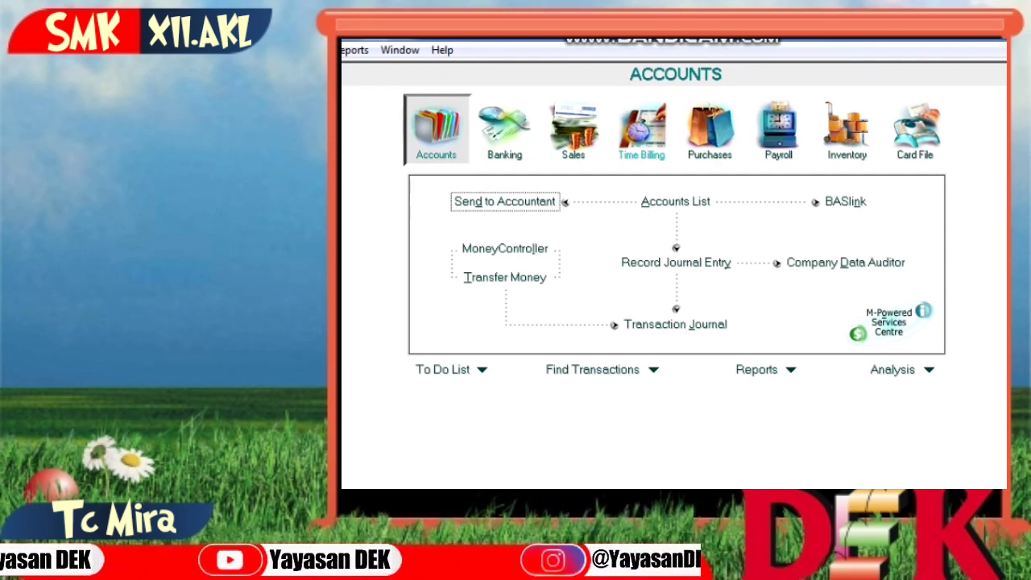
- Create a new customer card named SMK UNGGUL DENPASAR in the card file and enter its card ID
click(915, 128)
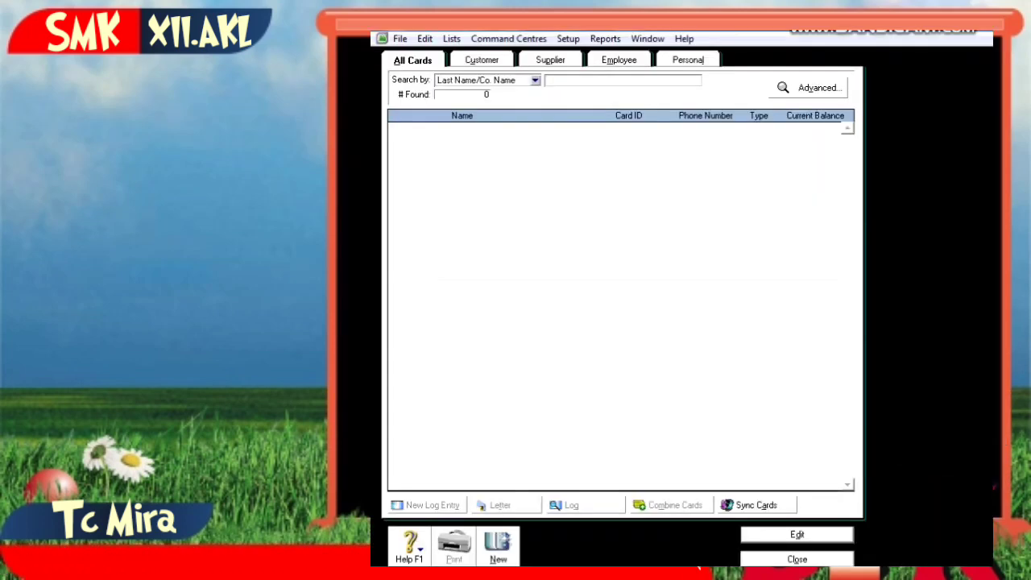
click(482, 59)
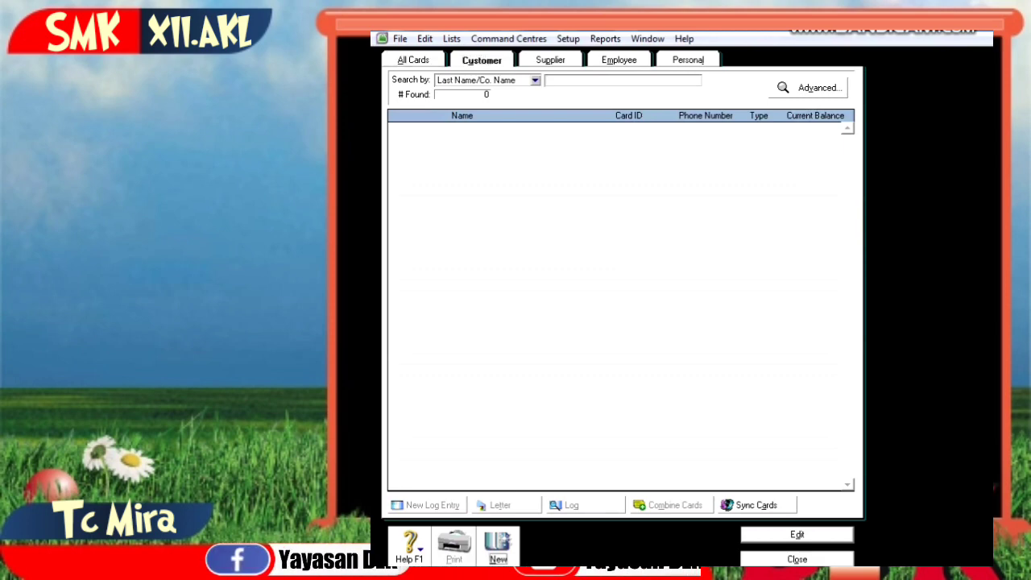
key(ctrl+n)
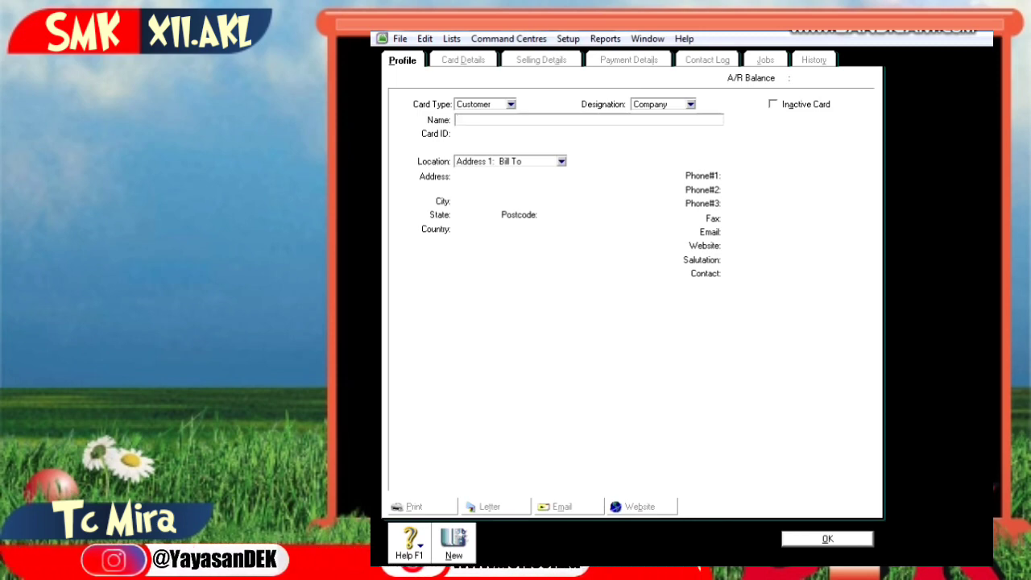
text(SMK UNGG)
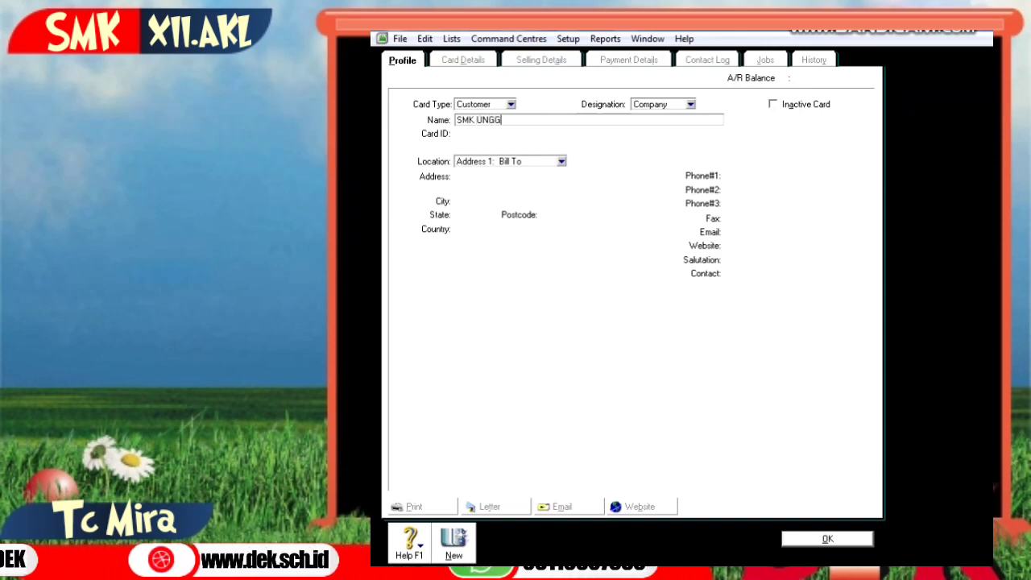
text(UL DENPASAR)
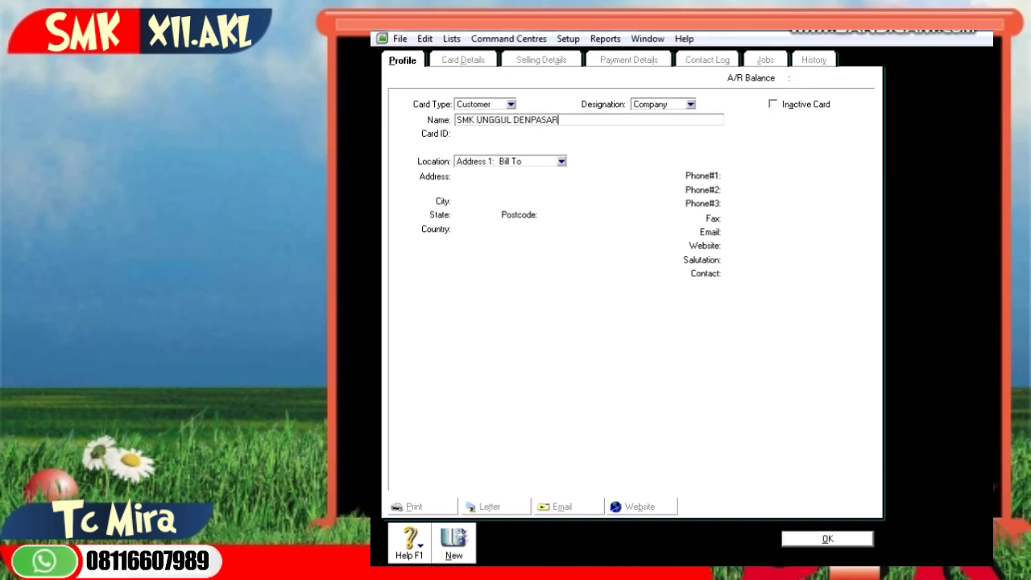
key(Tab)
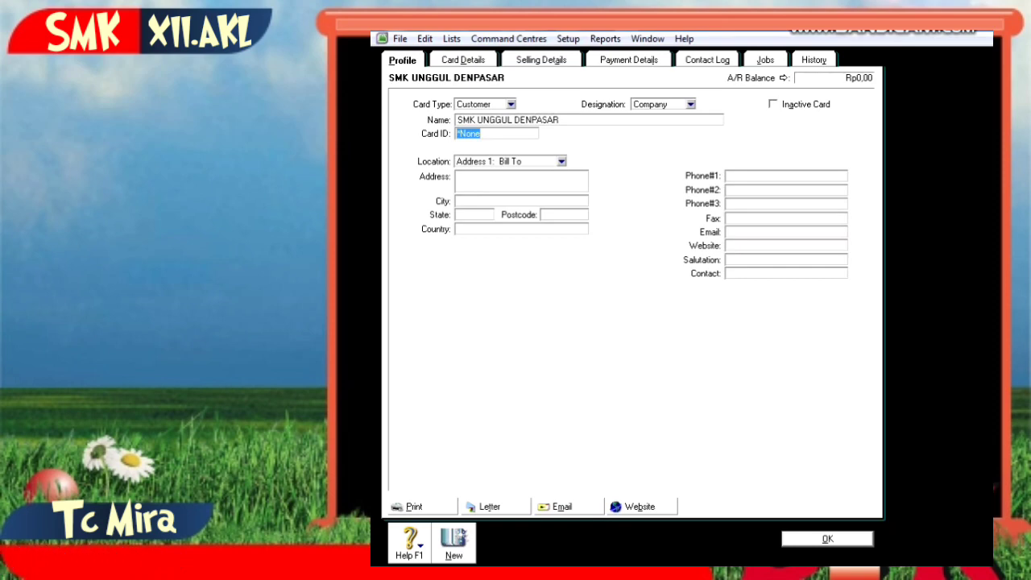
text(C-01)
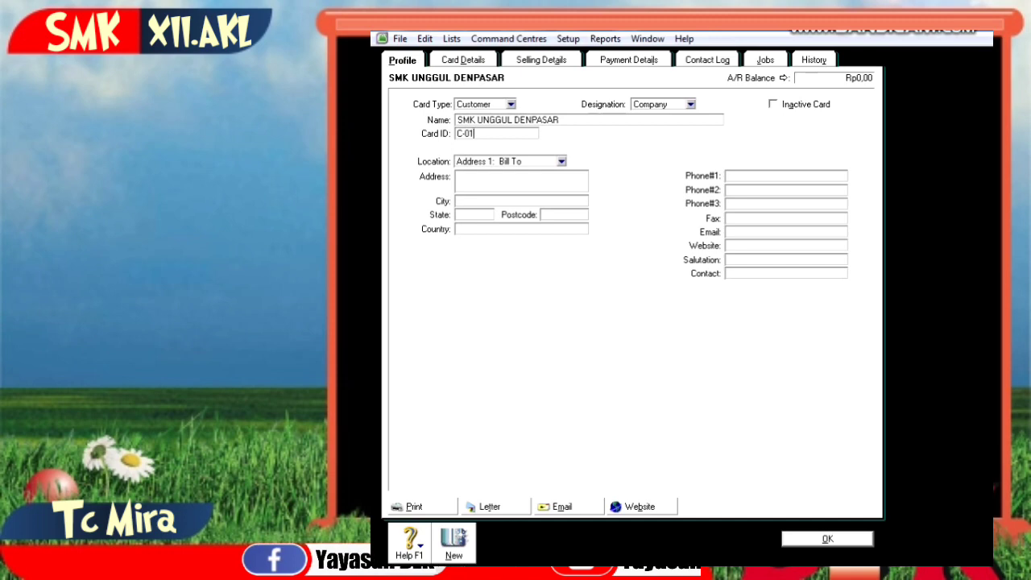
- Fill in the street address, city and state of the customer's Bill To address
key(Tab)
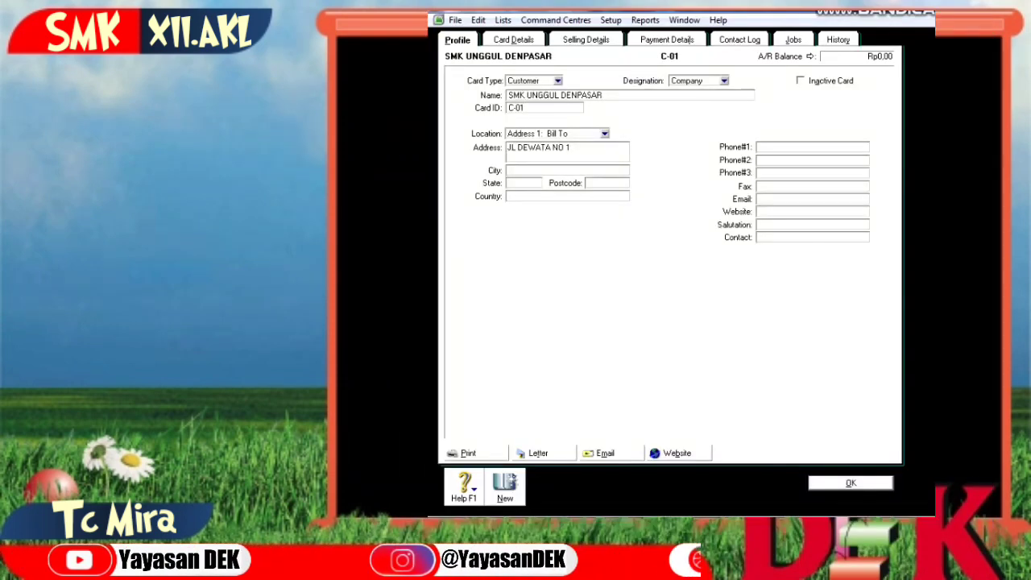
text(DENPASAR)
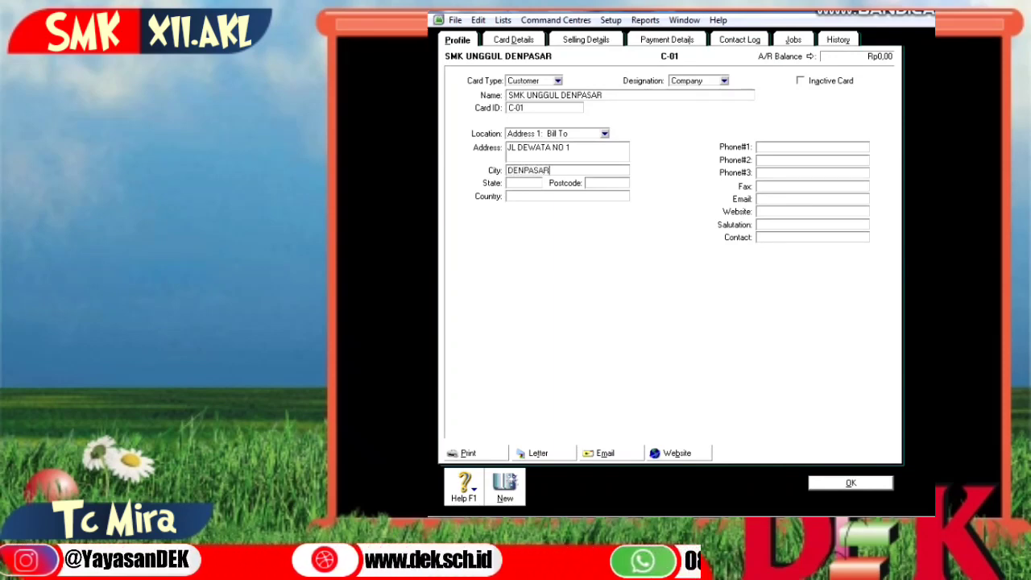
key(Tab)
text(BALI)
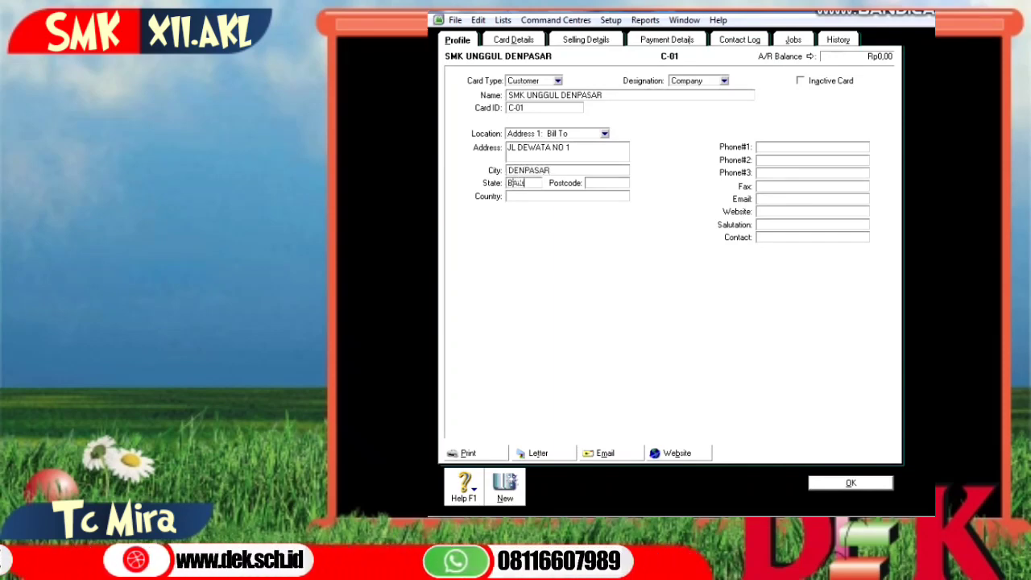
key(Tab)
text(INDONESIA)
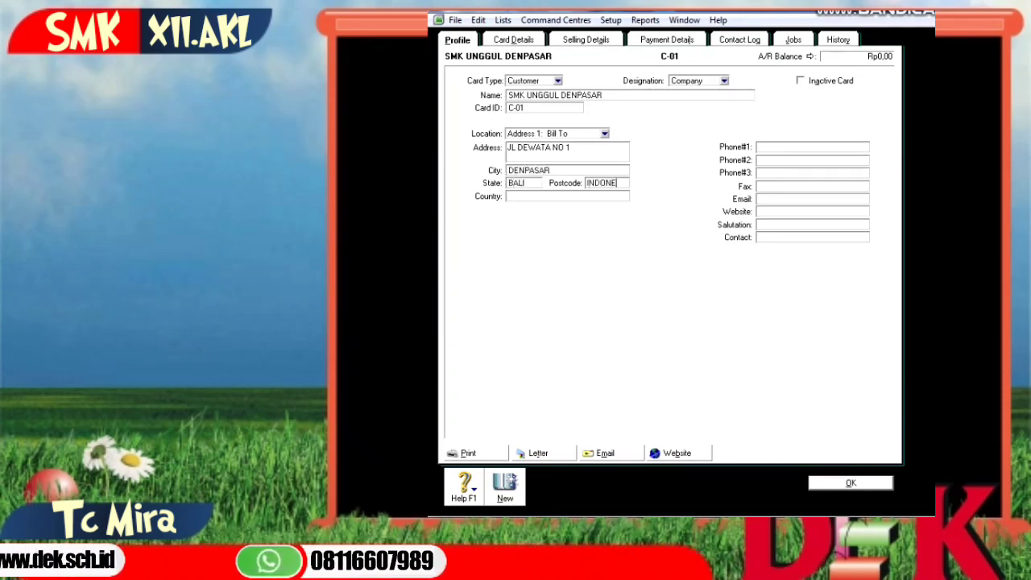
key(BackSpace)
key(BackSpace)
key(BackSpace)
key(BackSpace)
key(BackSpace)
key(BackSpace)
key(BackSpace)
key(BackSpace)
key(BackSpace)
- Set the customer's country to INDONESIA and enter the customer's main phone number
key(Tab)
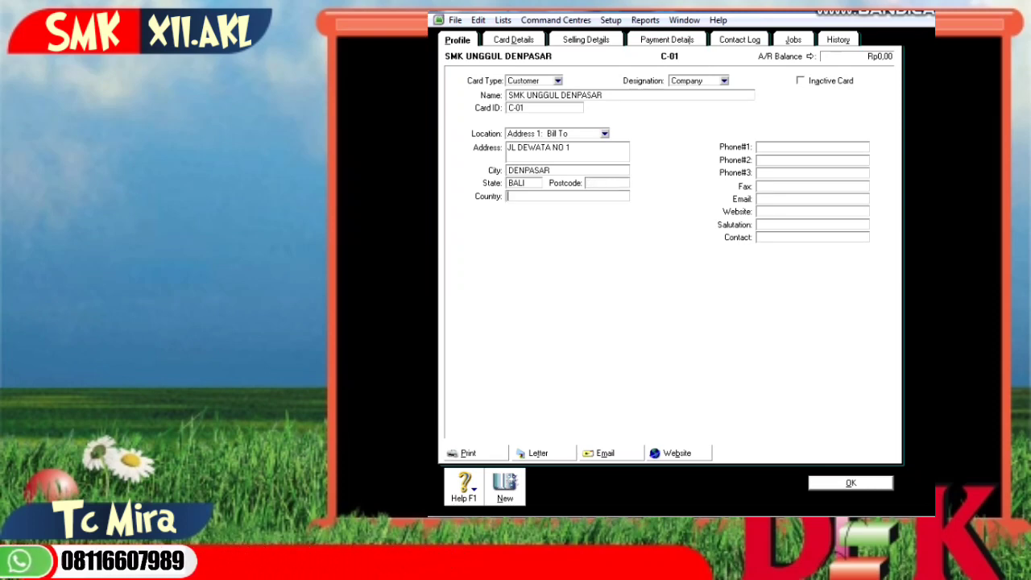
text(INDONESIA)
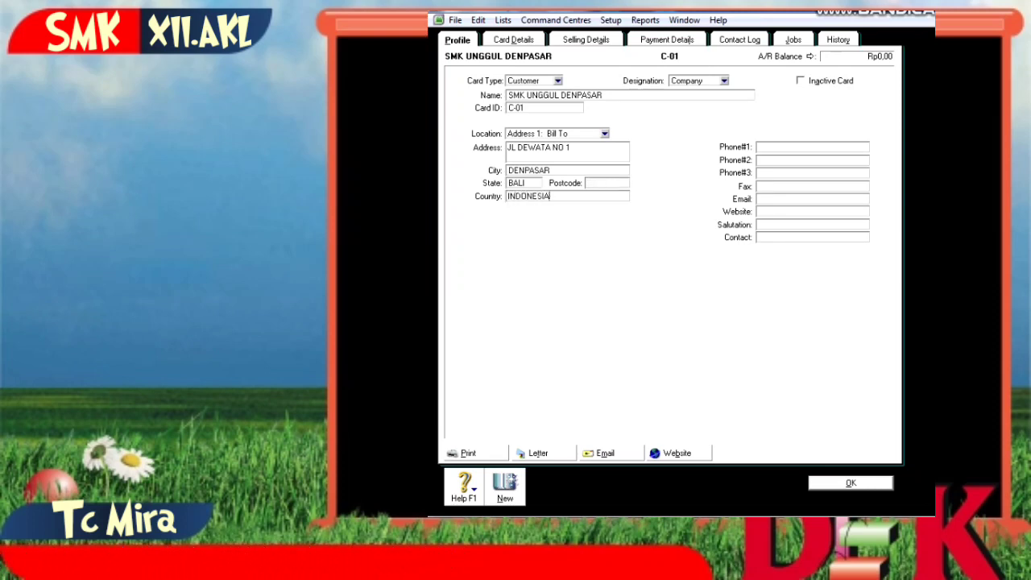
click(812, 146)
text(0361)
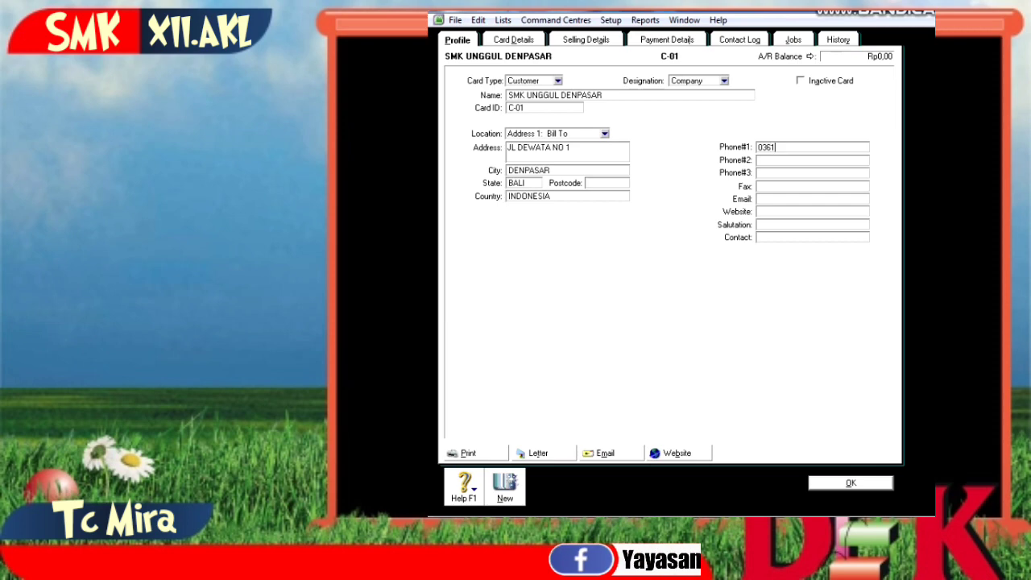
text(456789)
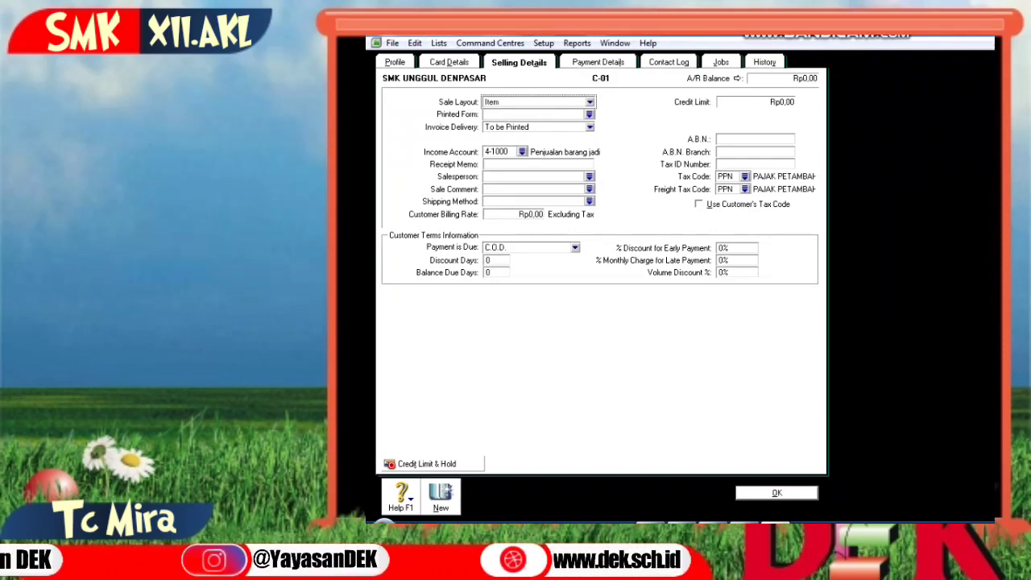
- Keep the Item sale layout in the customer's selling details and set the freight tax code to N-T
key(alt+Down)
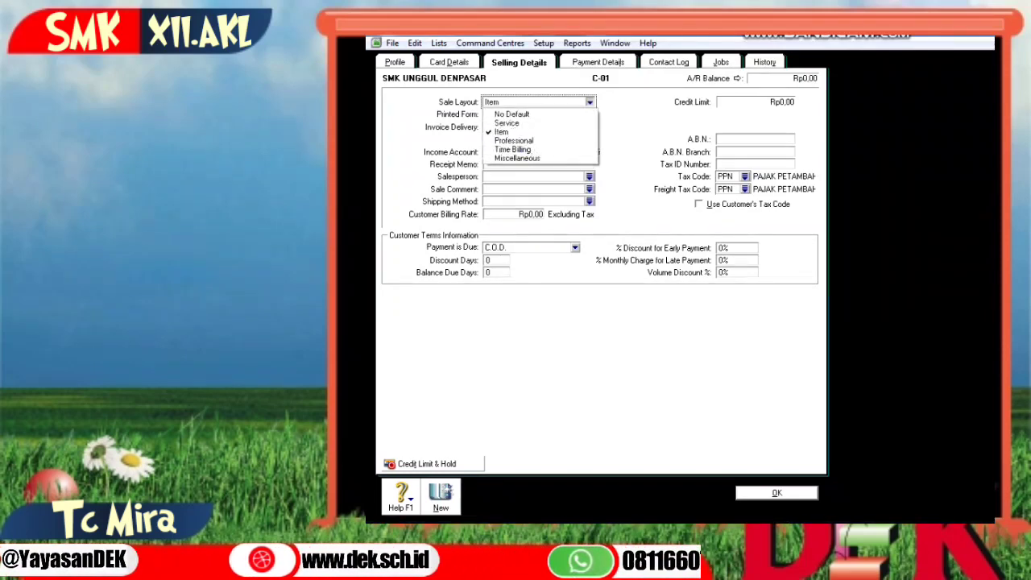
key(Escape)
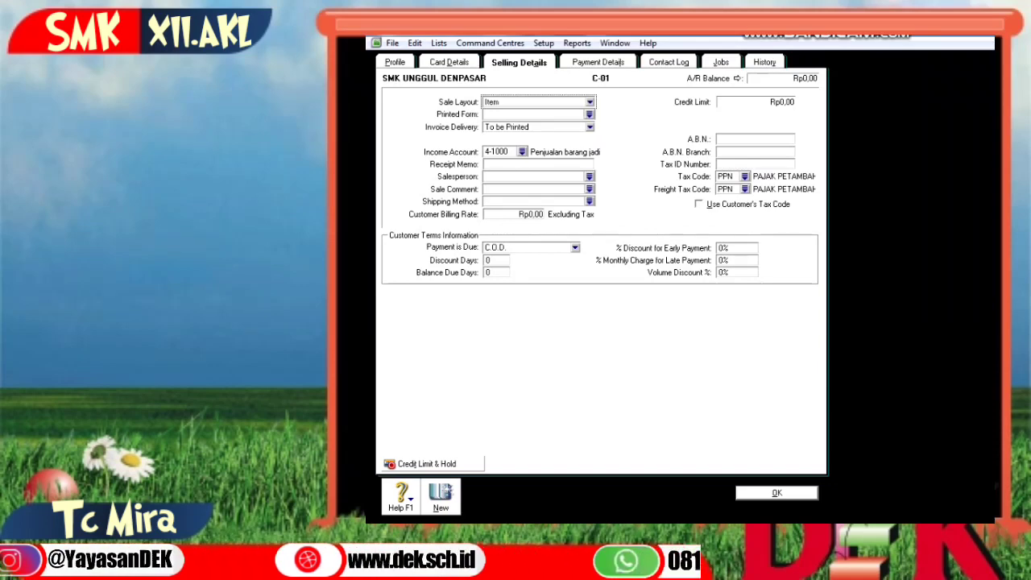
click(745, 188)
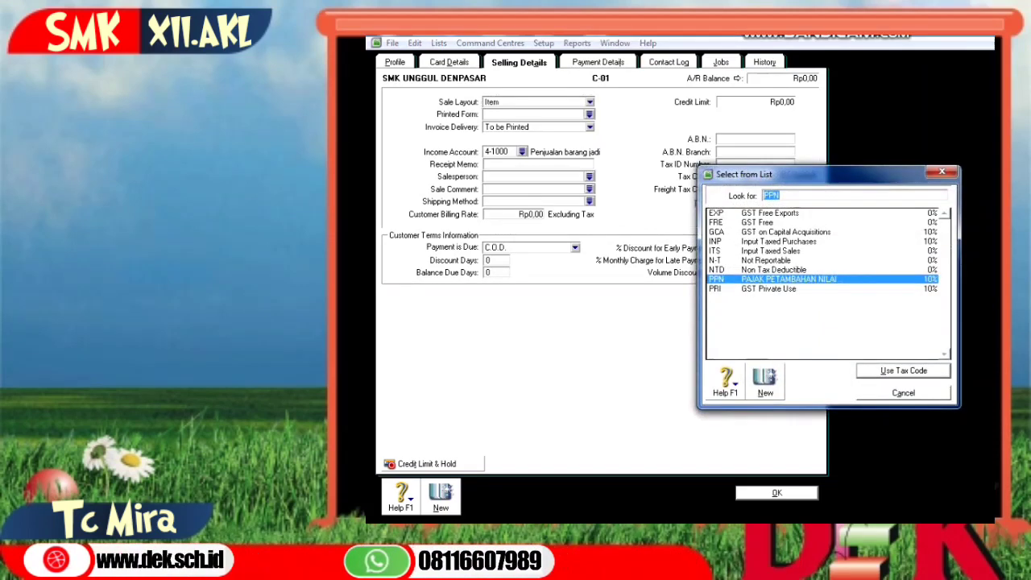
text(N-T)
key(Return)
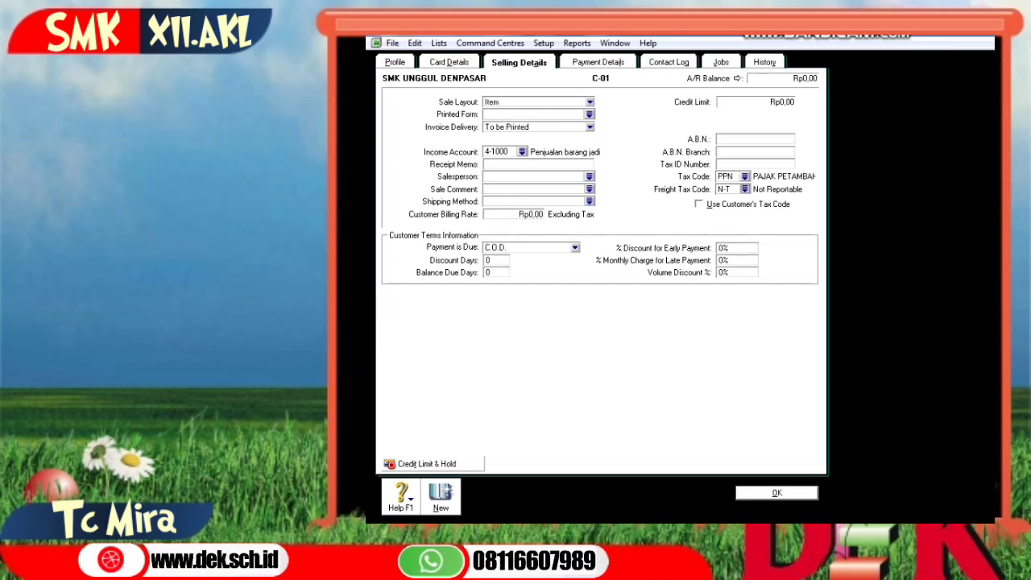
- Set the customer's payment terms to In a Given # of Days with 10 discount days and 30 balance due days
click(575, 248)
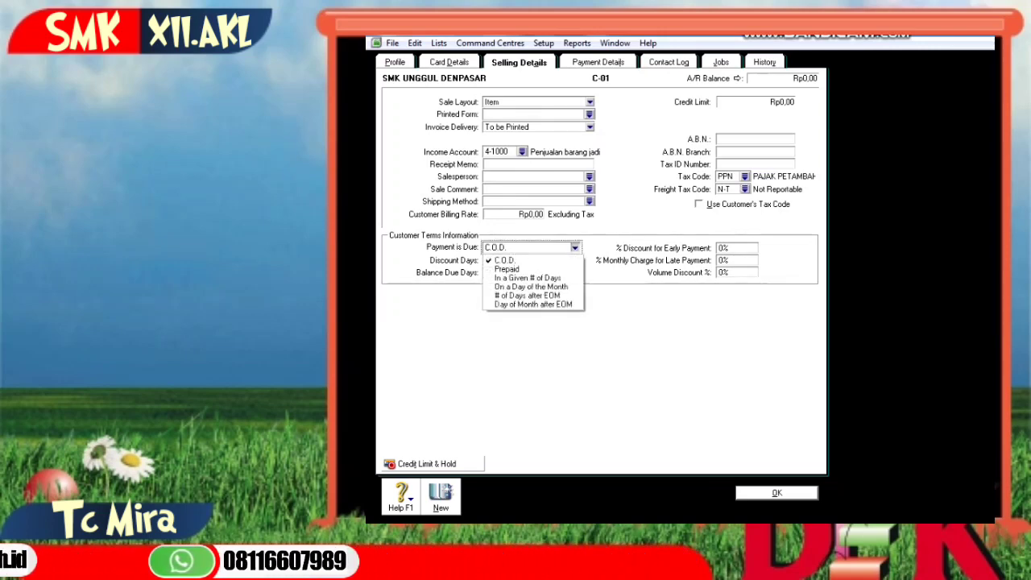
key(Return)
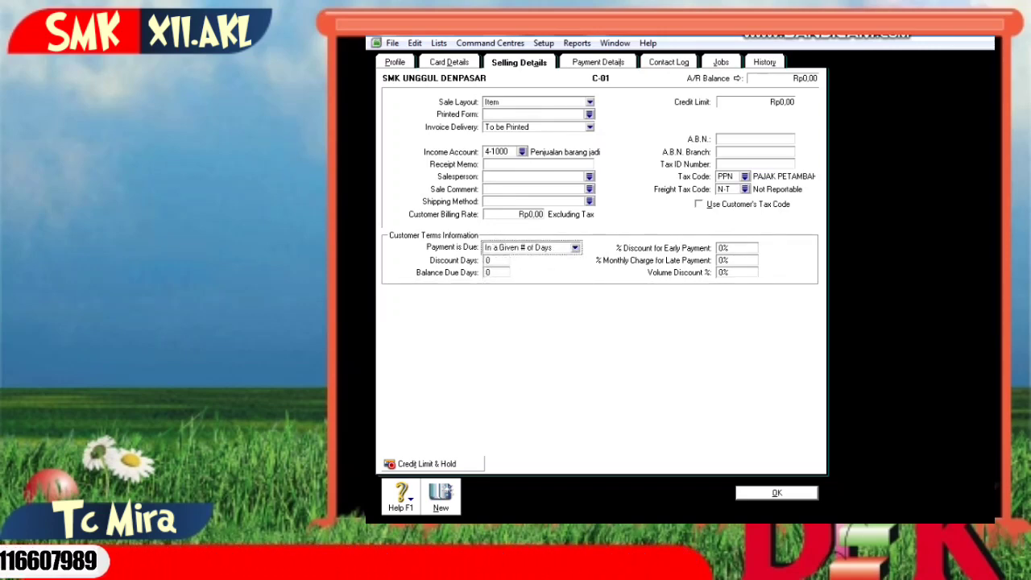
click(496, 260)
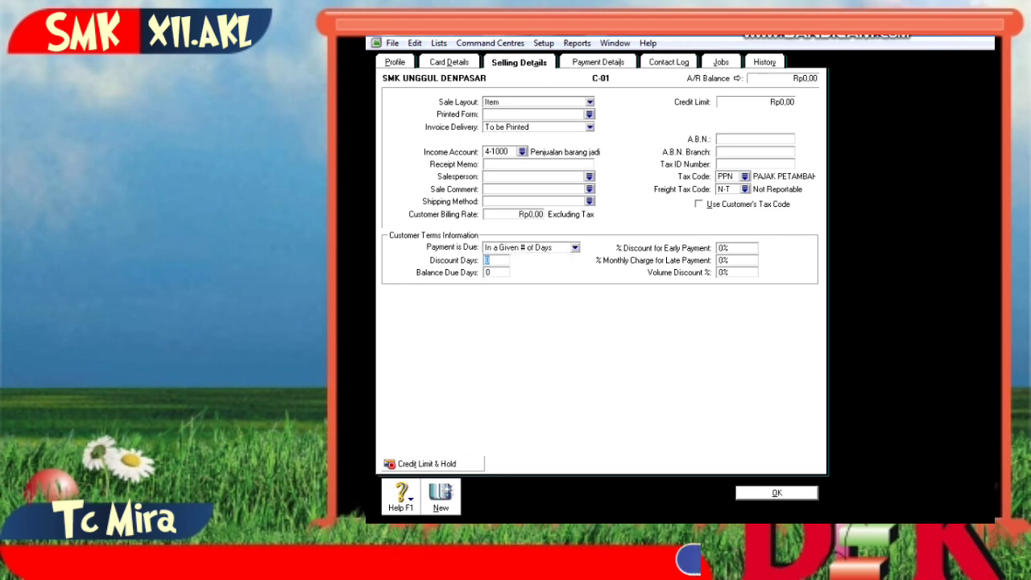
text(10)
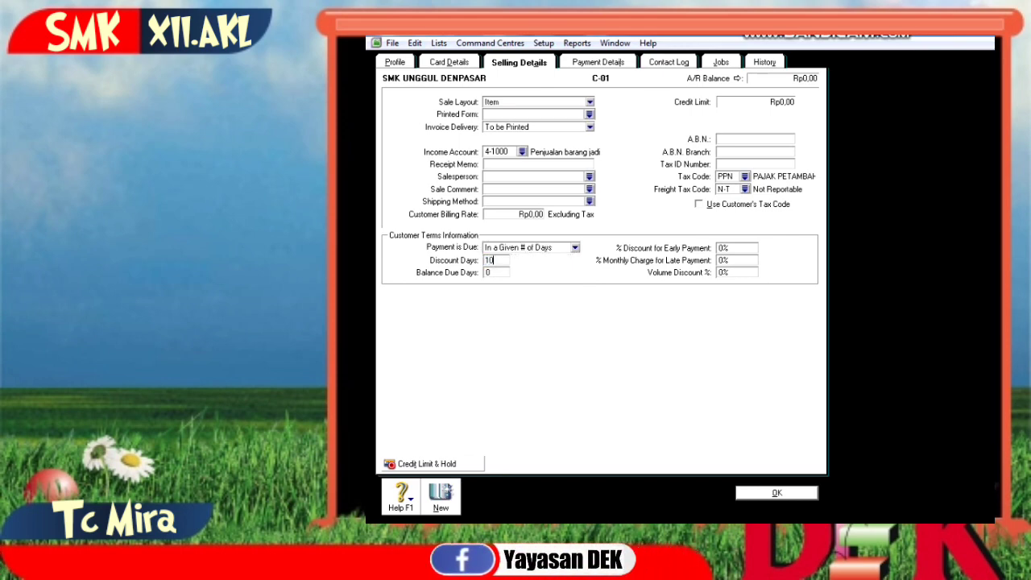
click(496, 272)
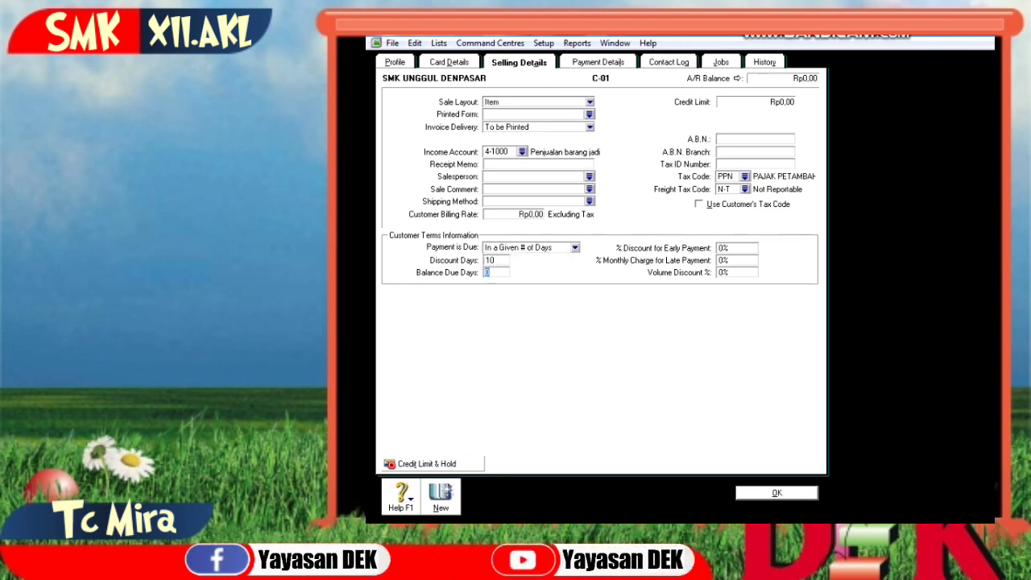
text(30)
key(Tab)
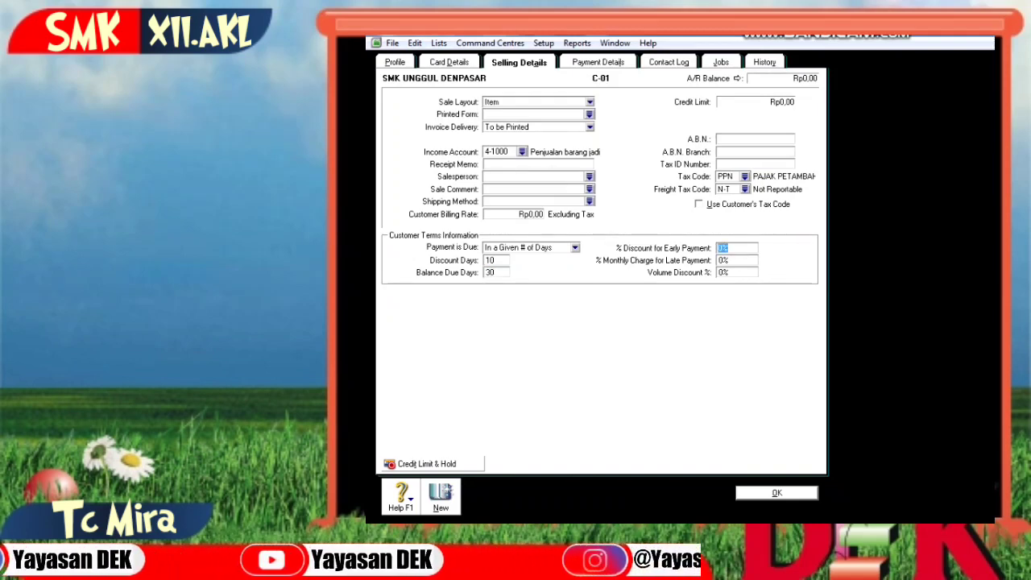
- Set the early payment discount to 2% and the monthly late payment charge to 1%, and save the customer card
text(2)
key(Tab)
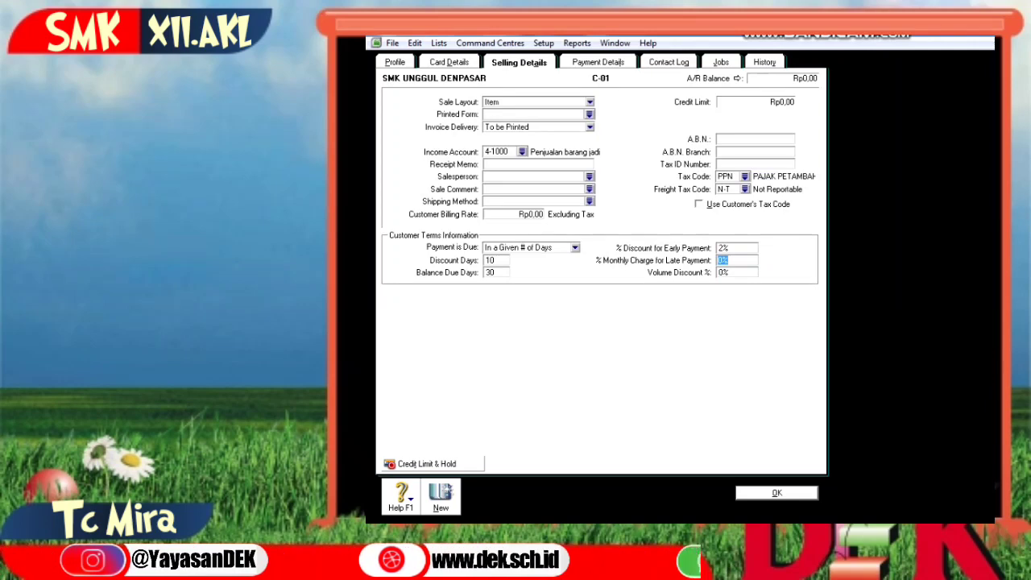
text(1)
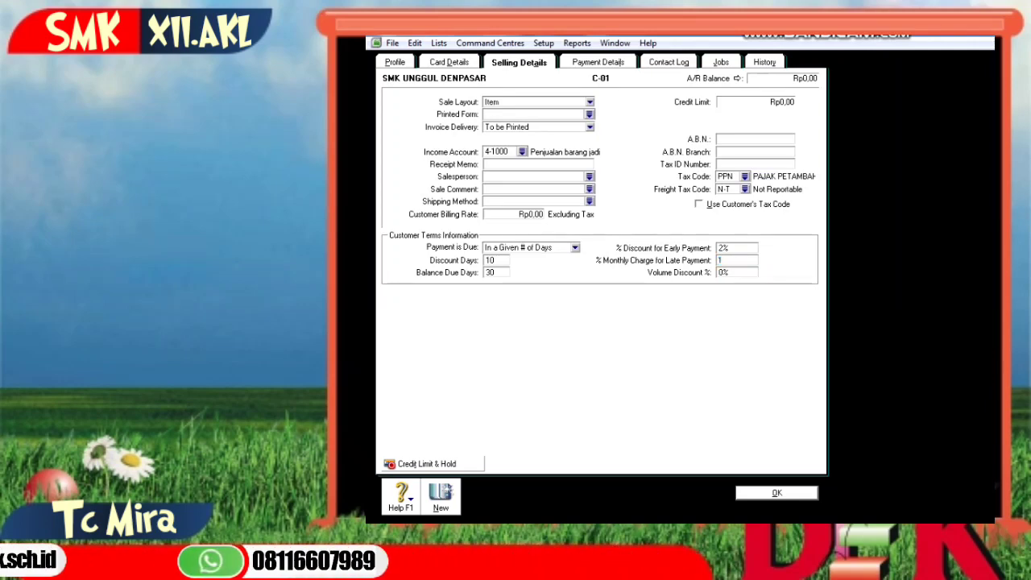
key(Return)
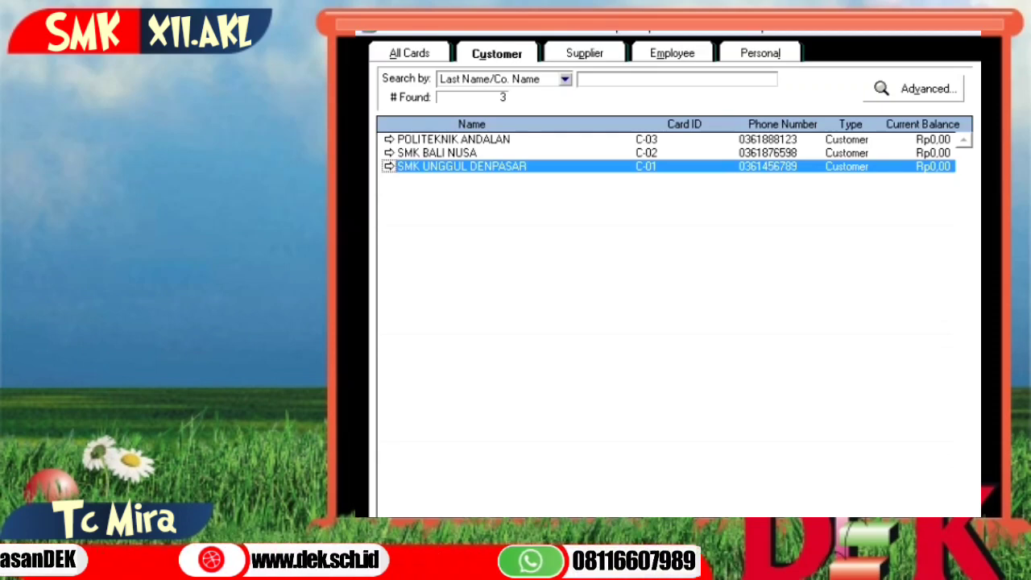
- Close the cards list and open the customer opening balances setup
key(Escape)
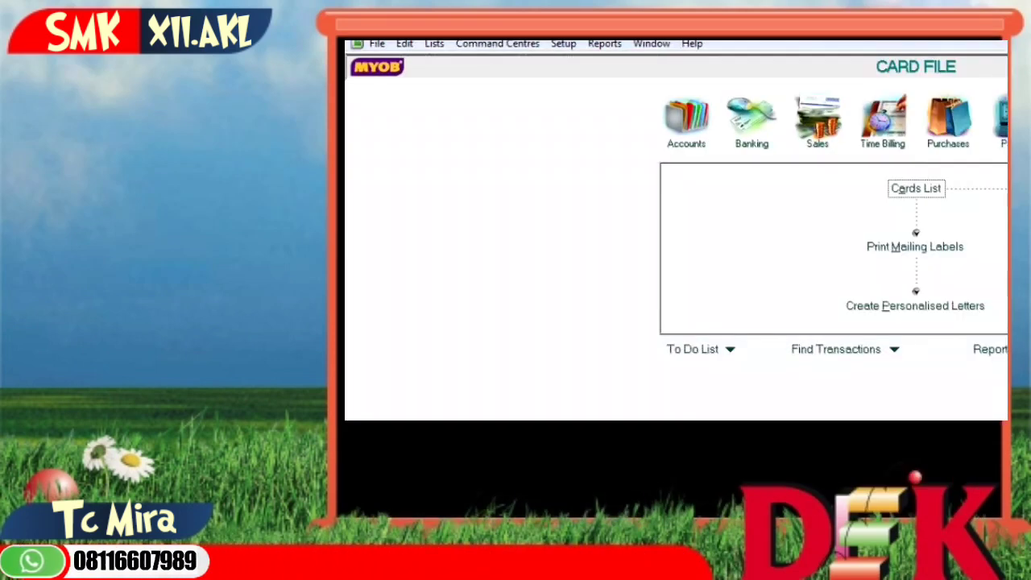
key(alt+s)
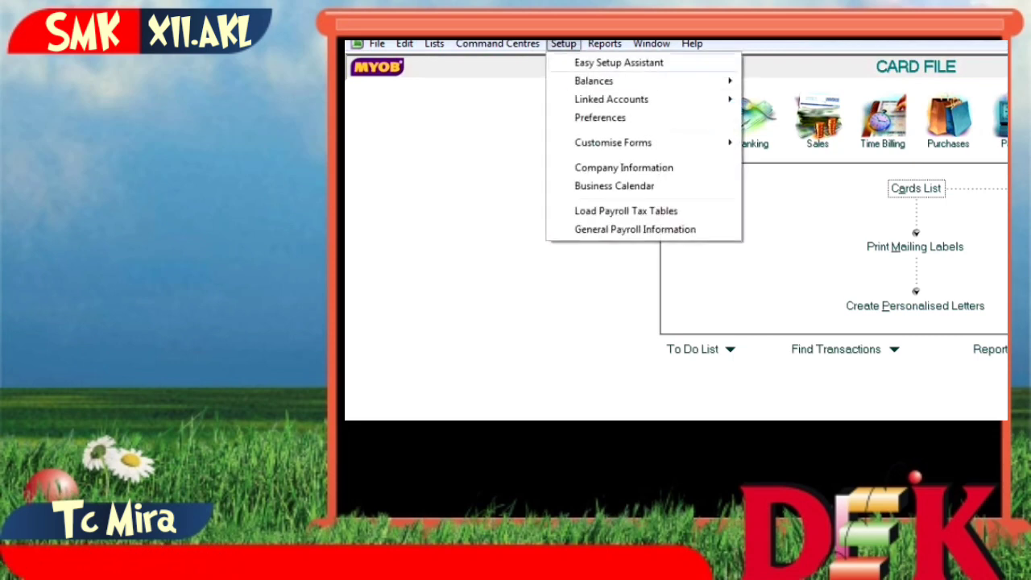
key(Down)
key(Right)
key(Left)
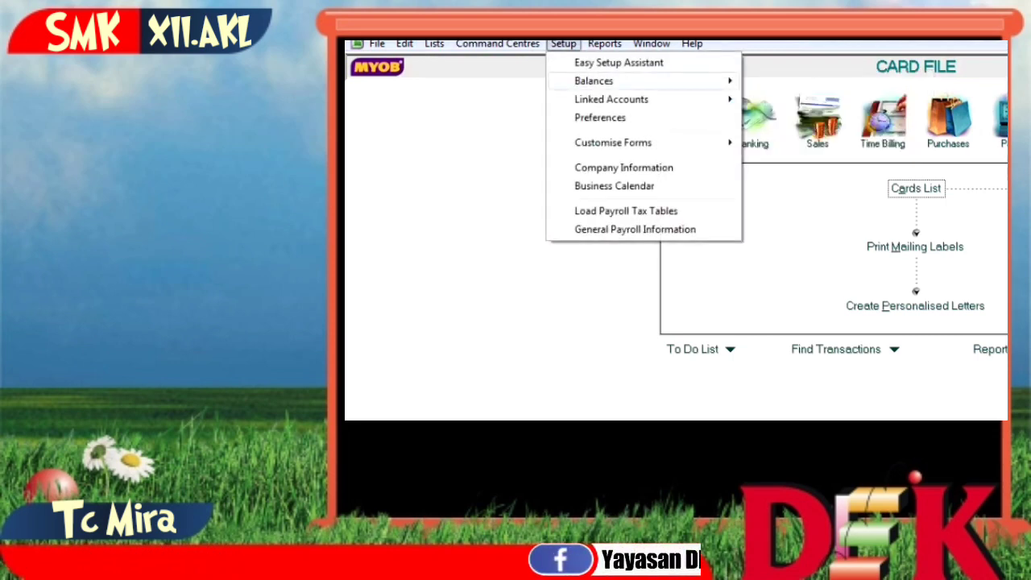
key(Right)
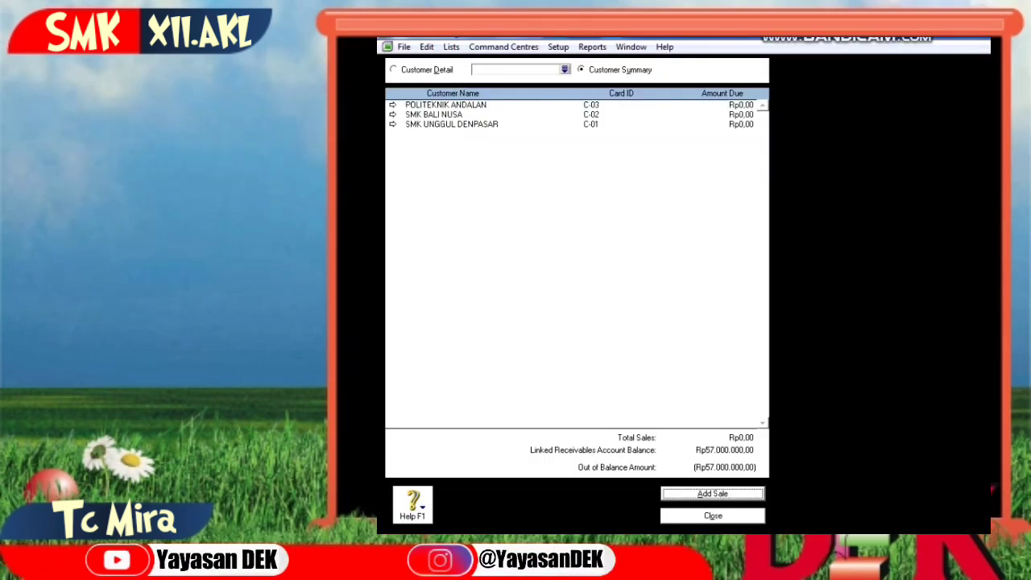
- Add a historical sale for SMK UNGGUL DENPASAR with invoice number CG-15, keeping the default date
click(392, 124)
click(712, 493)
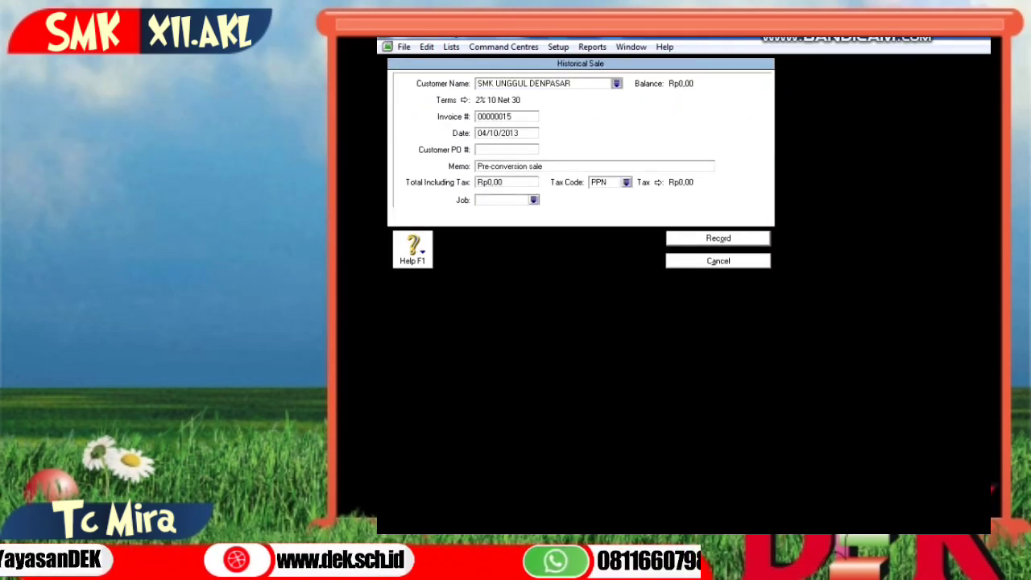
key(Tab)
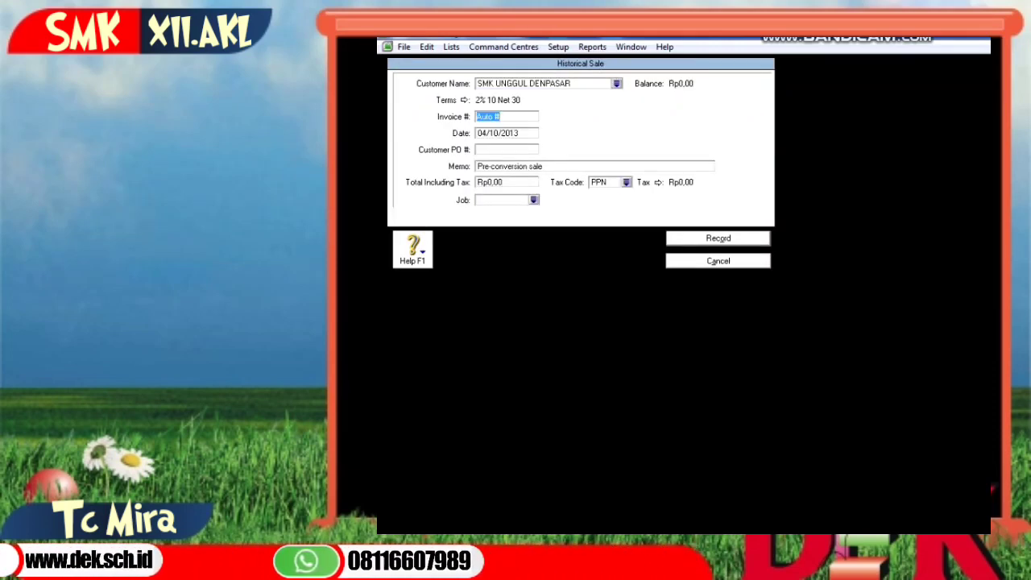
text(CG-1)
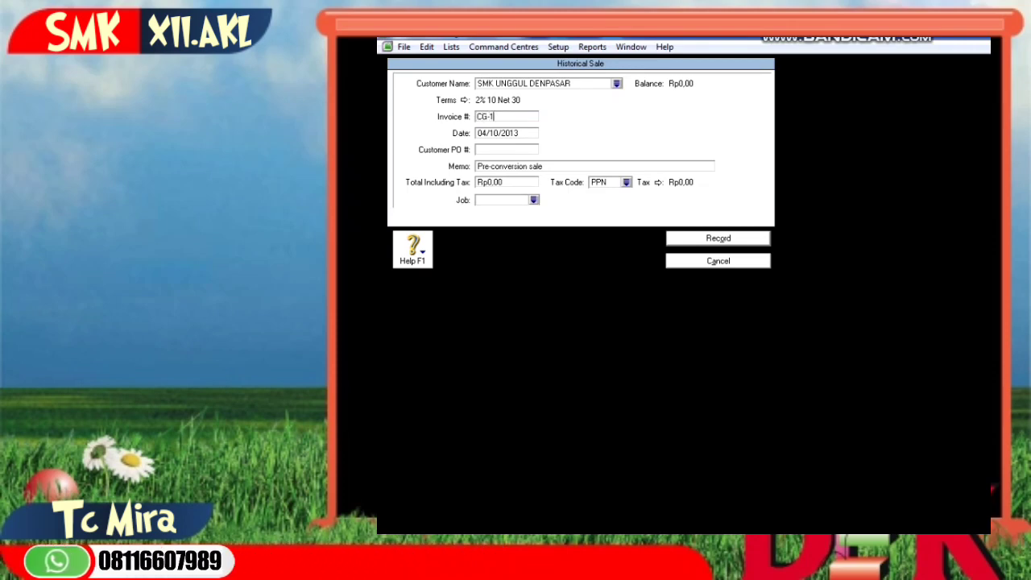
text(5)
key(Tab)
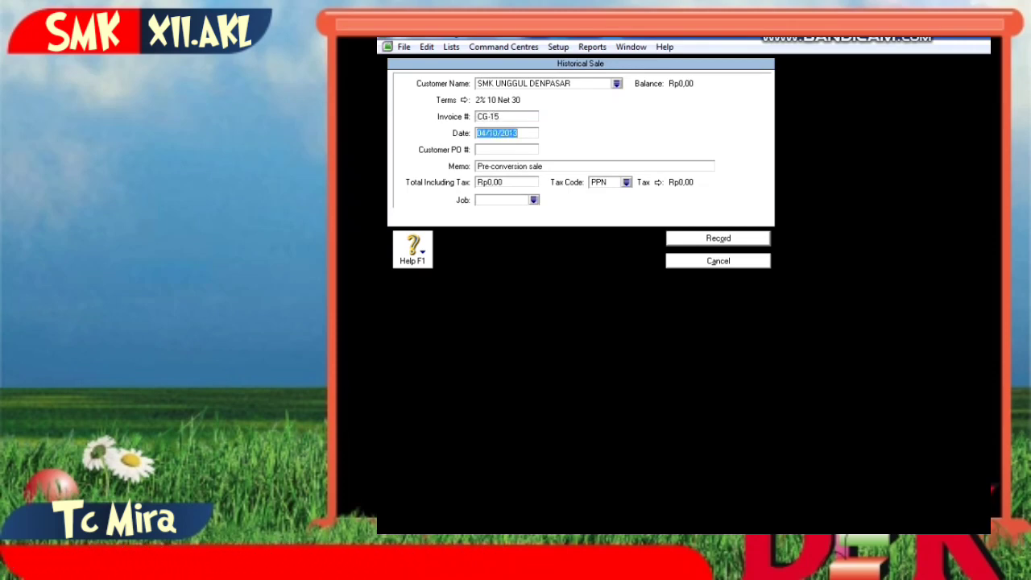
- Replace the historical sale's memo with SALDO AWAL PIUTANG
click(509, 166)
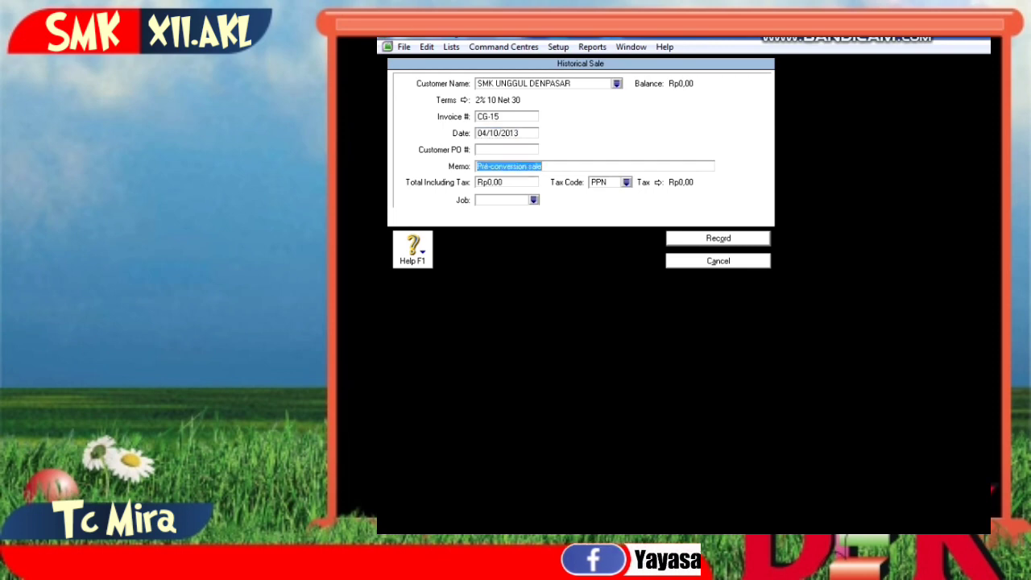
text(SALSE)
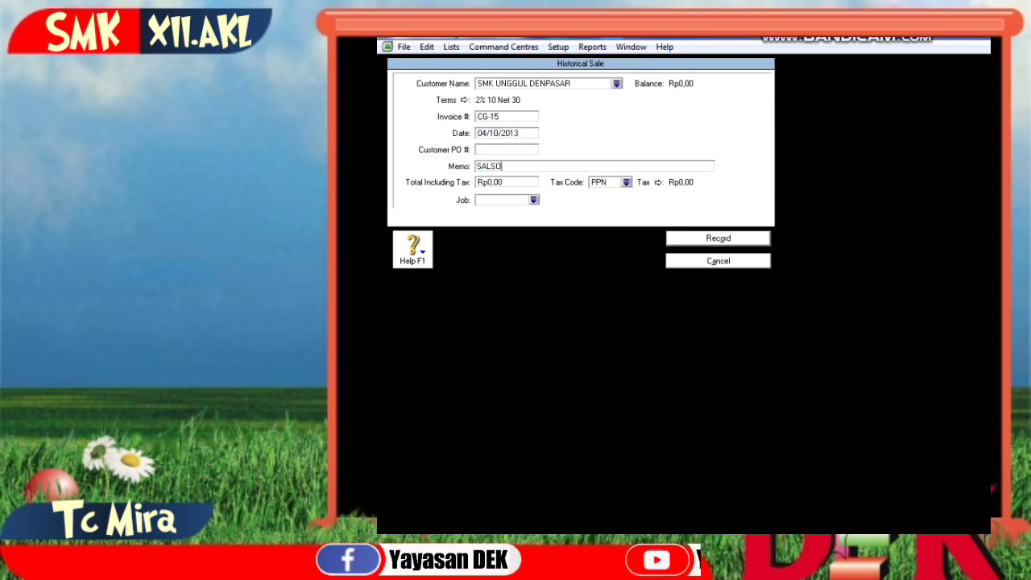
key(BackSpace)
key(BackSpace)
text(D)
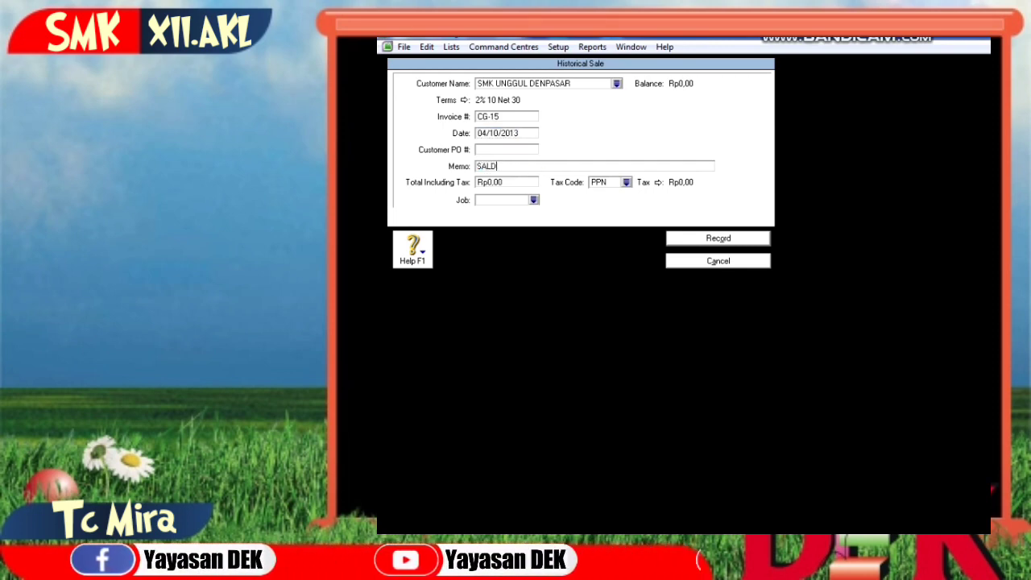
text(O AWAL PIUTANG)
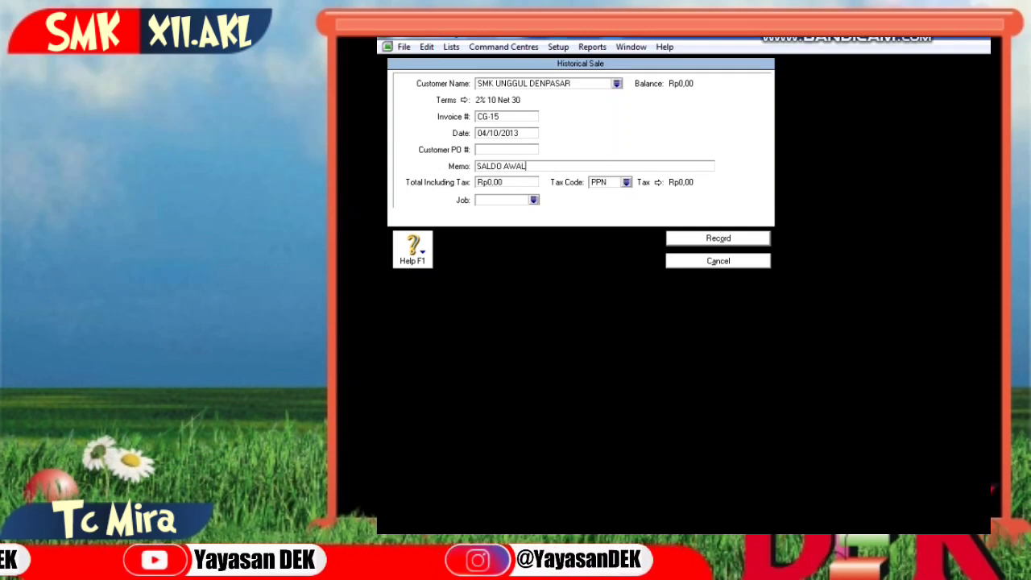
key(Tab)
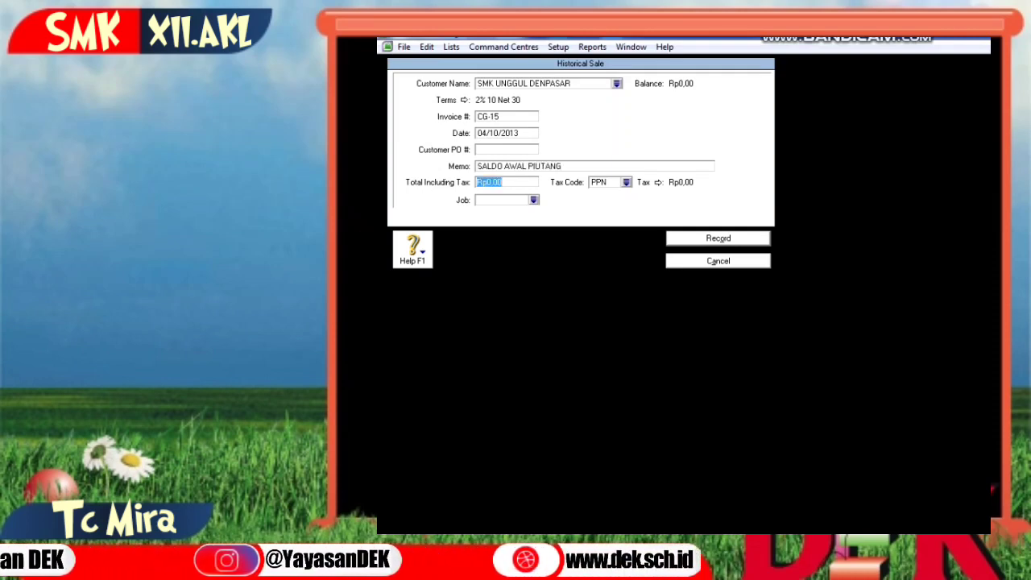
- Set the sale's total including tax to Rp15.000.000,00 with tax code N-T, and record the sale
text(15.000.00)
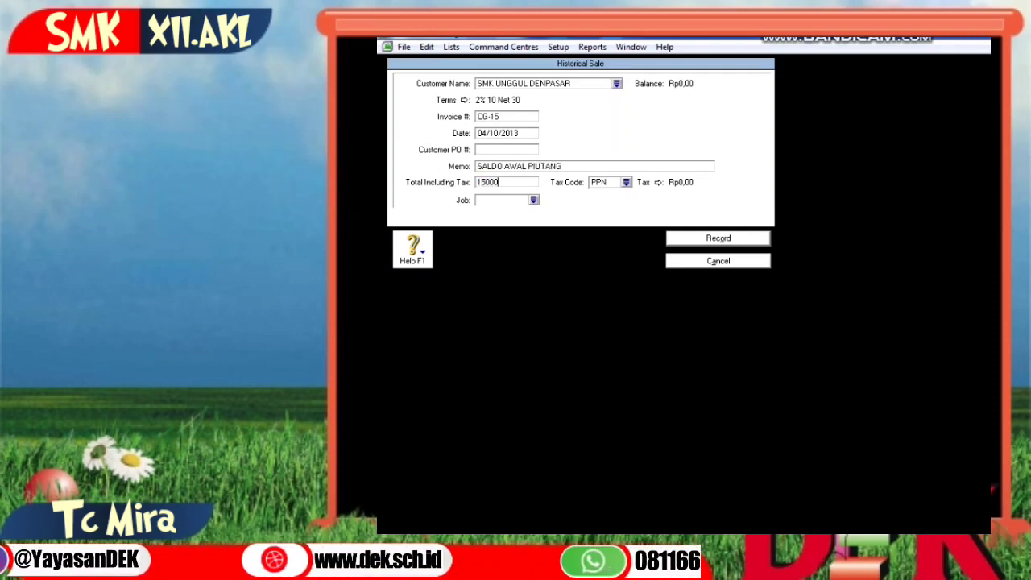
text(00)
key(Tab)
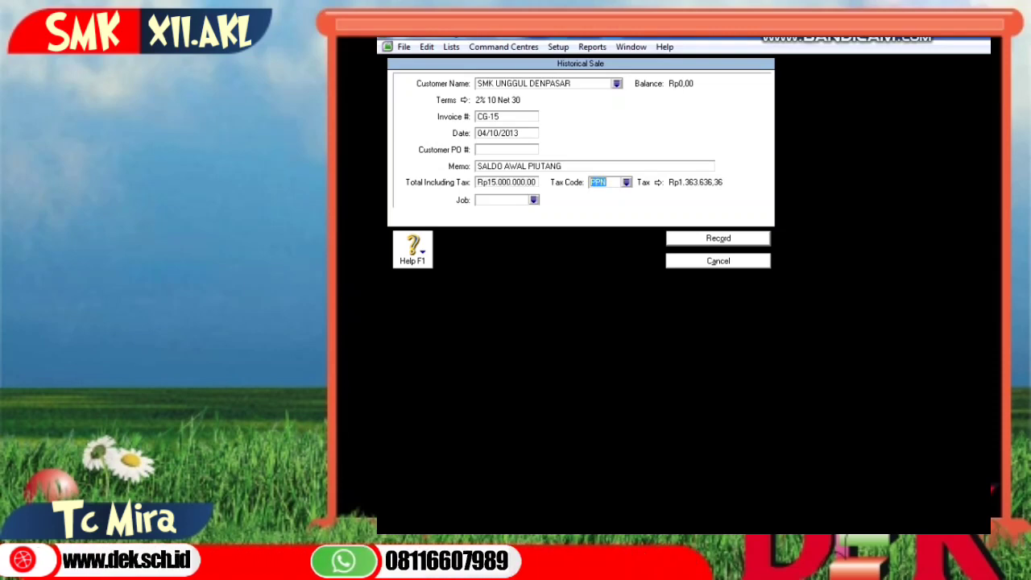
key(space)
text(N-T)
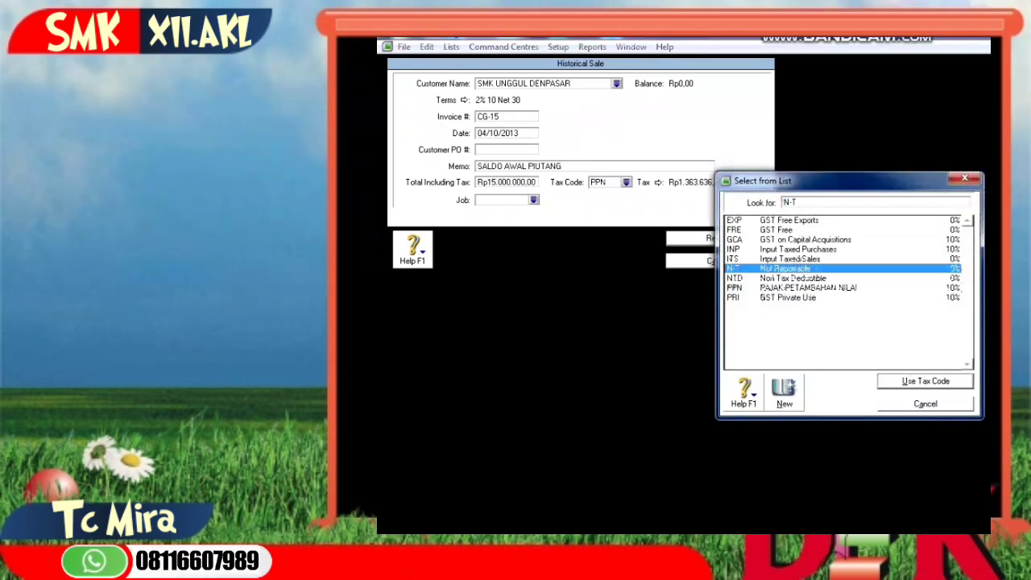
key(Return)
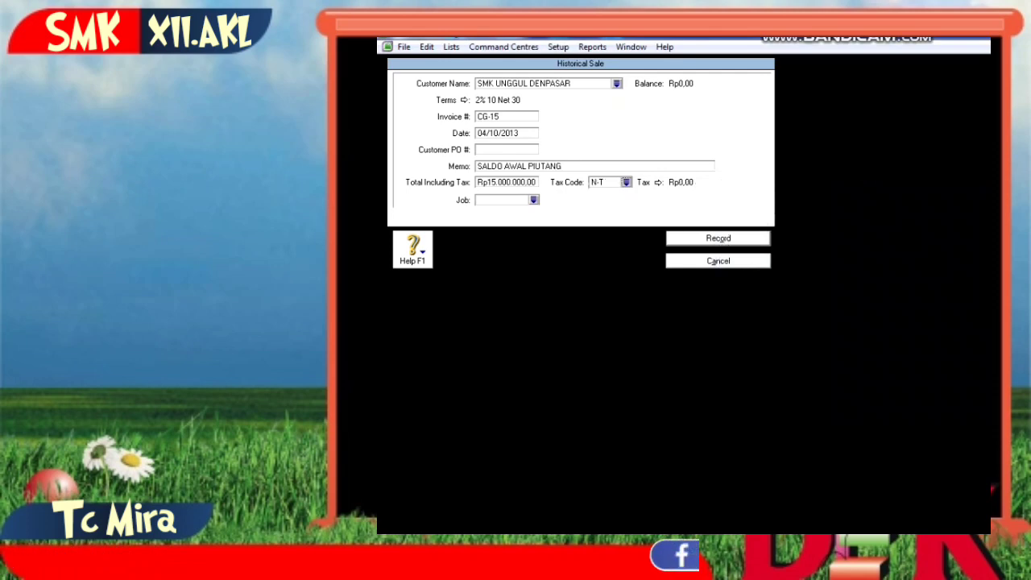
key(Return)
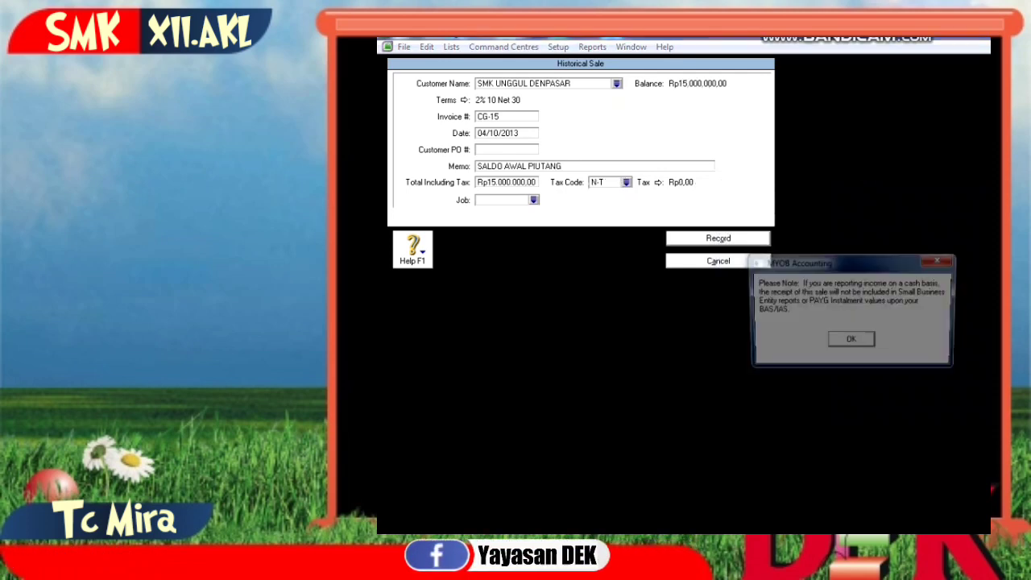
key(Return)
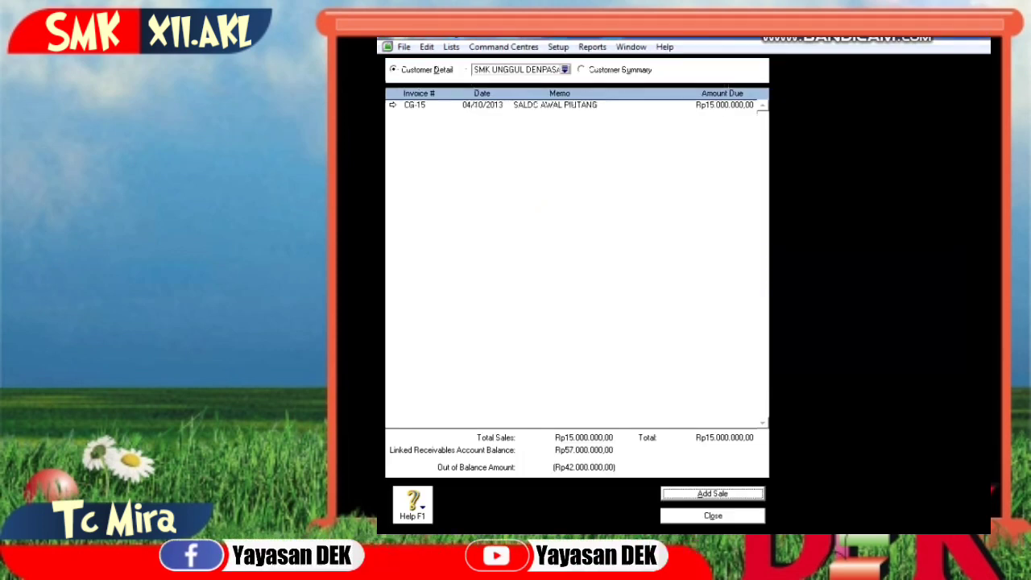